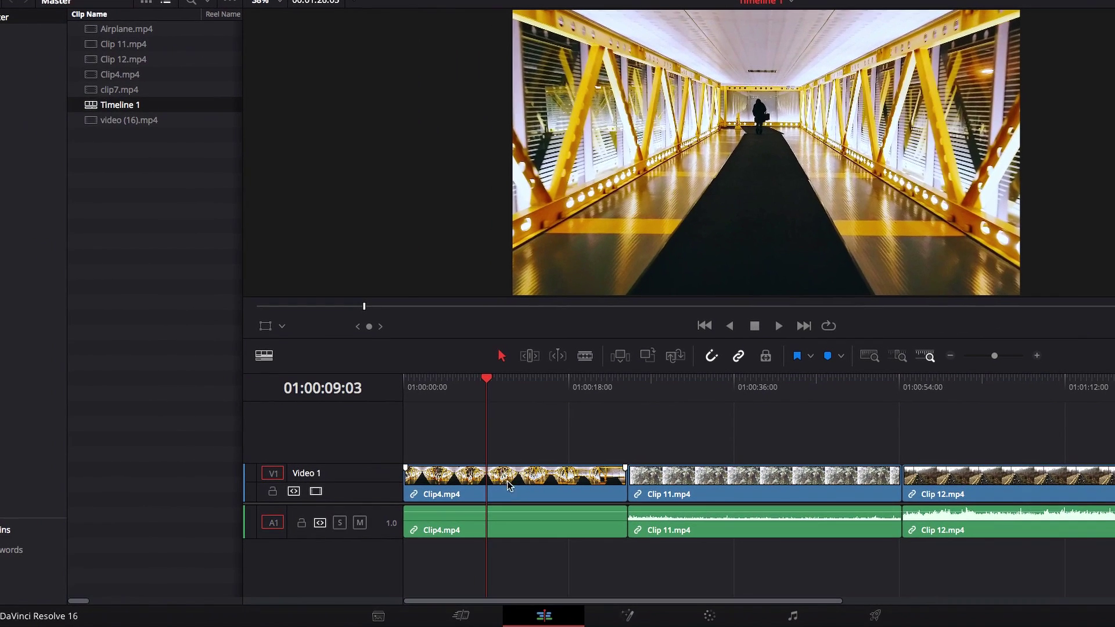
# Step: Select Clip4.mp4 on the V1 track of Timeline 1
pyautogui.click(507, 481)
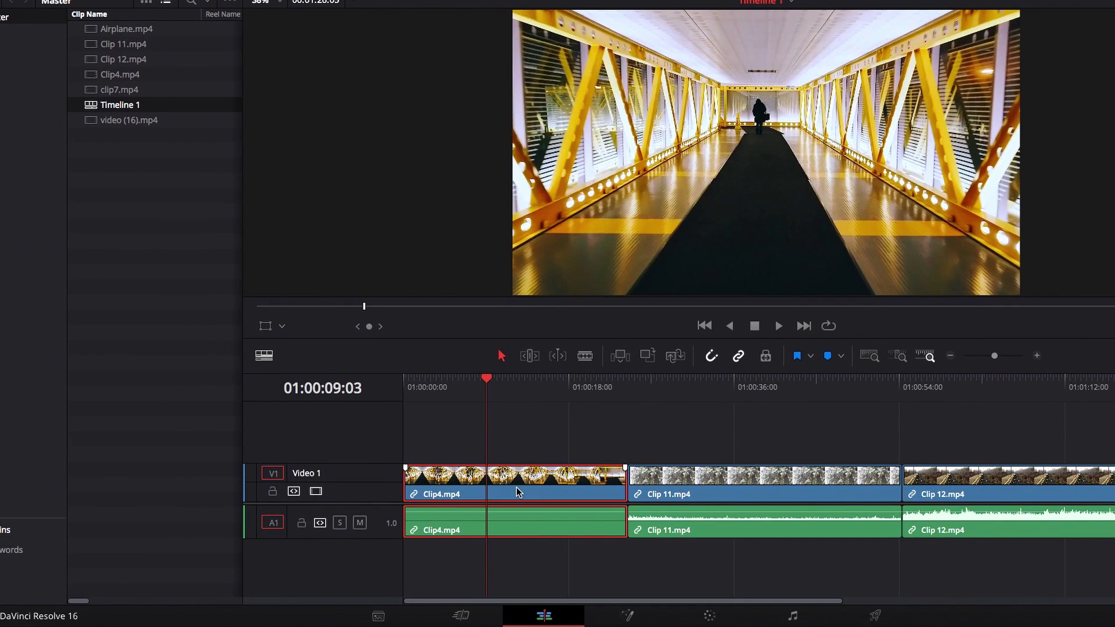
# Step: In Fusion, merge a Text+ title reading 'Text' over Clip4 at size 0.17
pyautogui.click(627, 615)
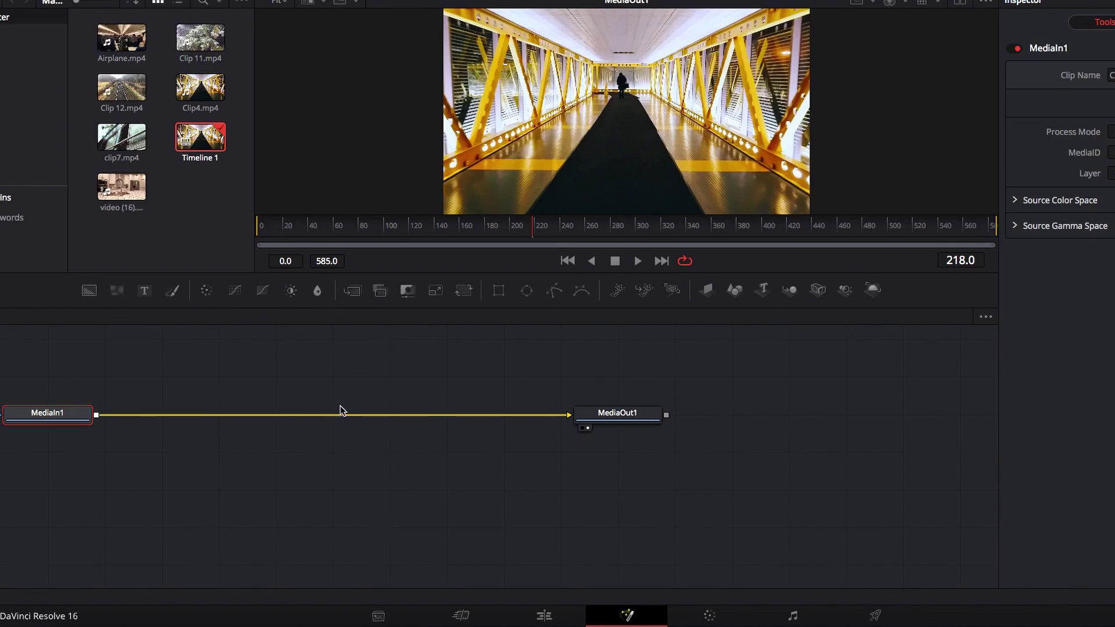
pyautogui.moveTo(144, 290); pyautogui.dragTo(293, 416)
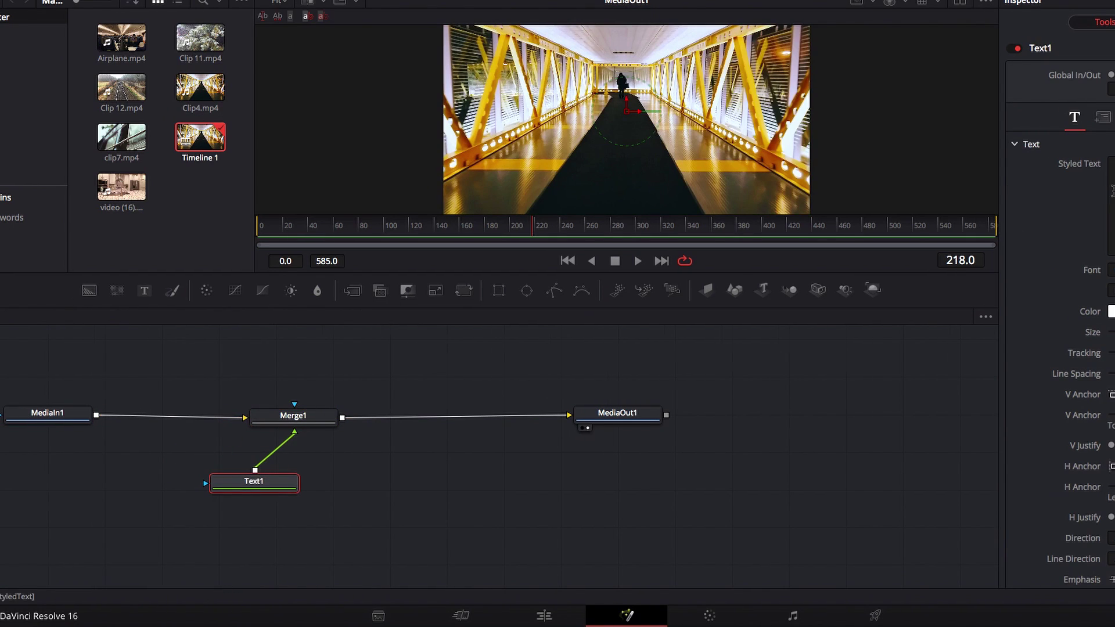
pyautogui.write('Text')
pyautogui.moveTo(954, 332); pyautogui.dragTo(971, 331)
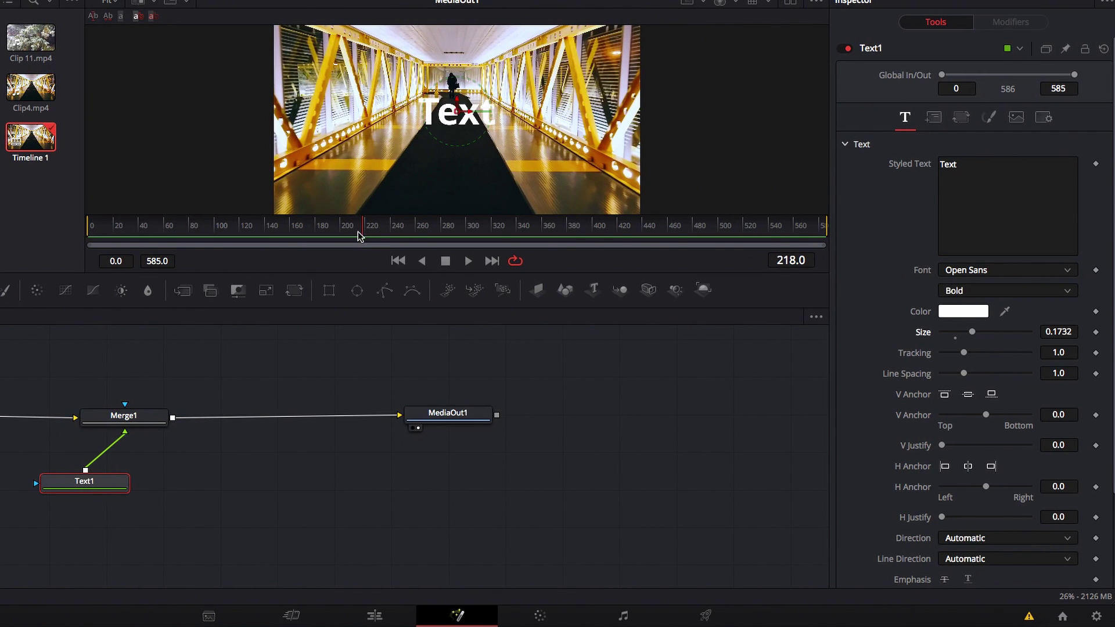
# Step: Keyframe the title's opacity to 0, 1, 1, 0 at frames 217, 218, 260 and 261
pyautogui.click(988, 117)
pyautogui.click(1096, 272)
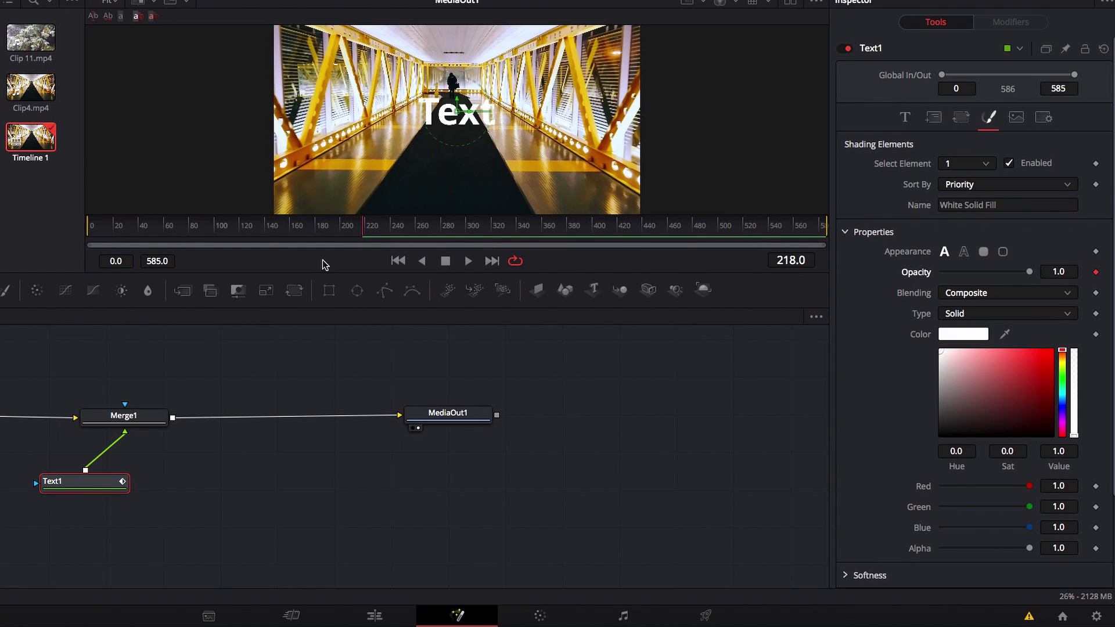
pyautogui.click(360, 232)
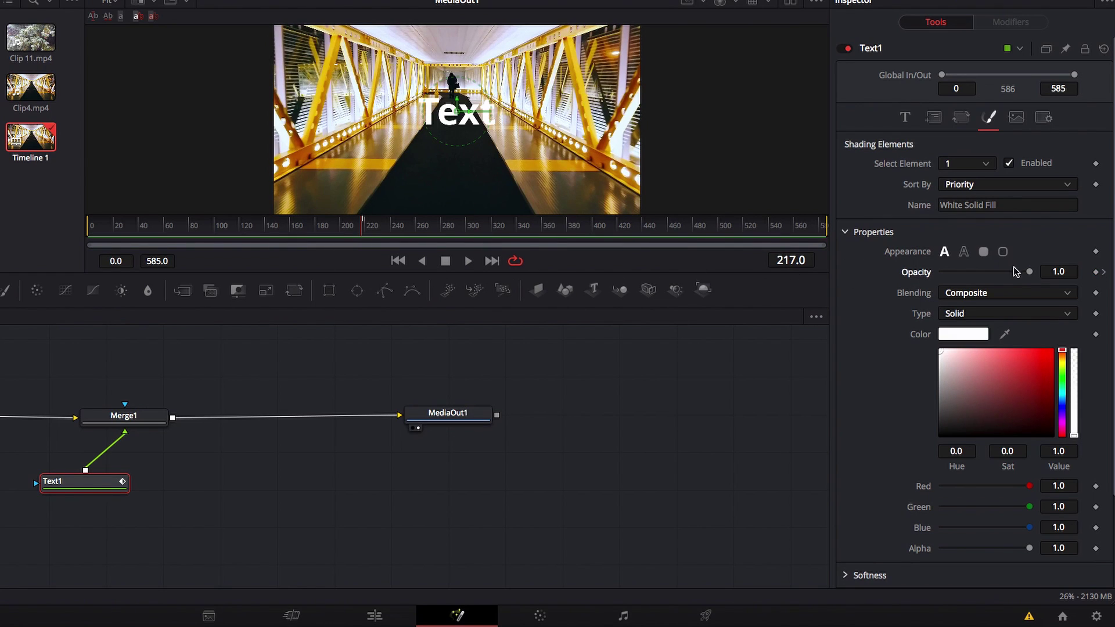
pyautogui.moveTo(1029, 272); pyautogui.dragTo(881, 274)
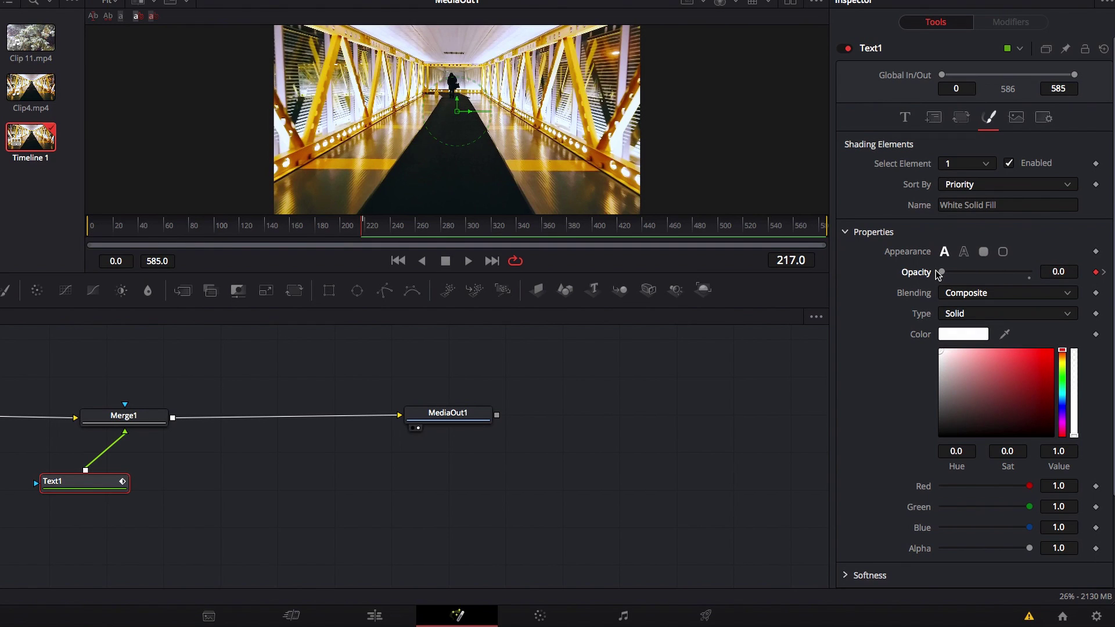
pyautogui.moveTo(440, 227); pyautogui.dragTo(418, 227)
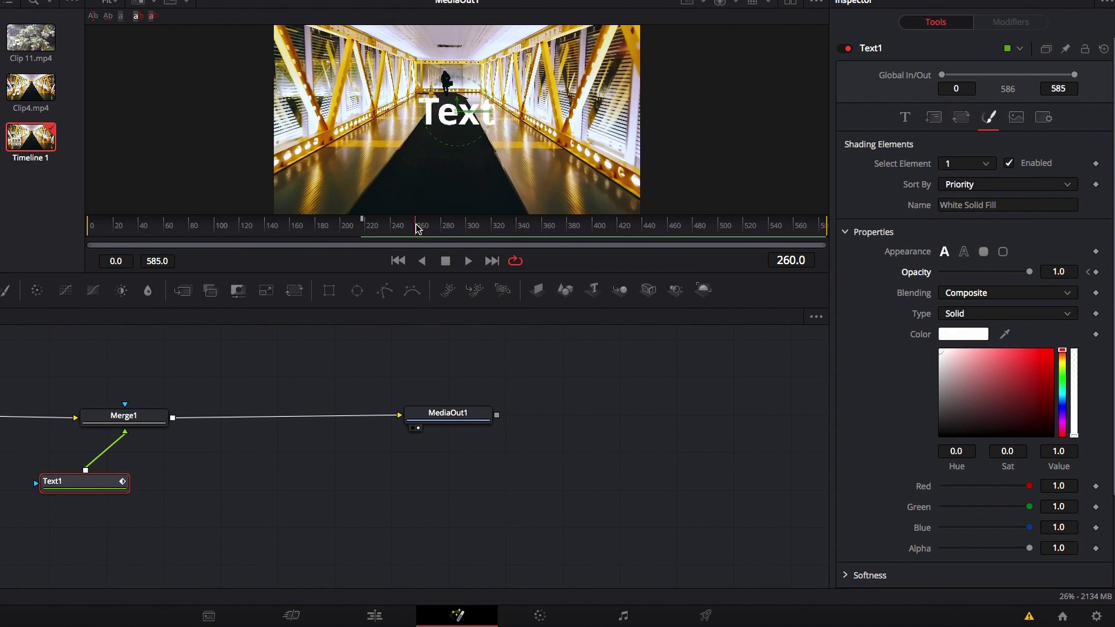
pyautogui.click(1096, 271)
pyautogui.press('Right')
pyautogui.moveTo(1028, 272); pyautogui.dragTo(934, 274)
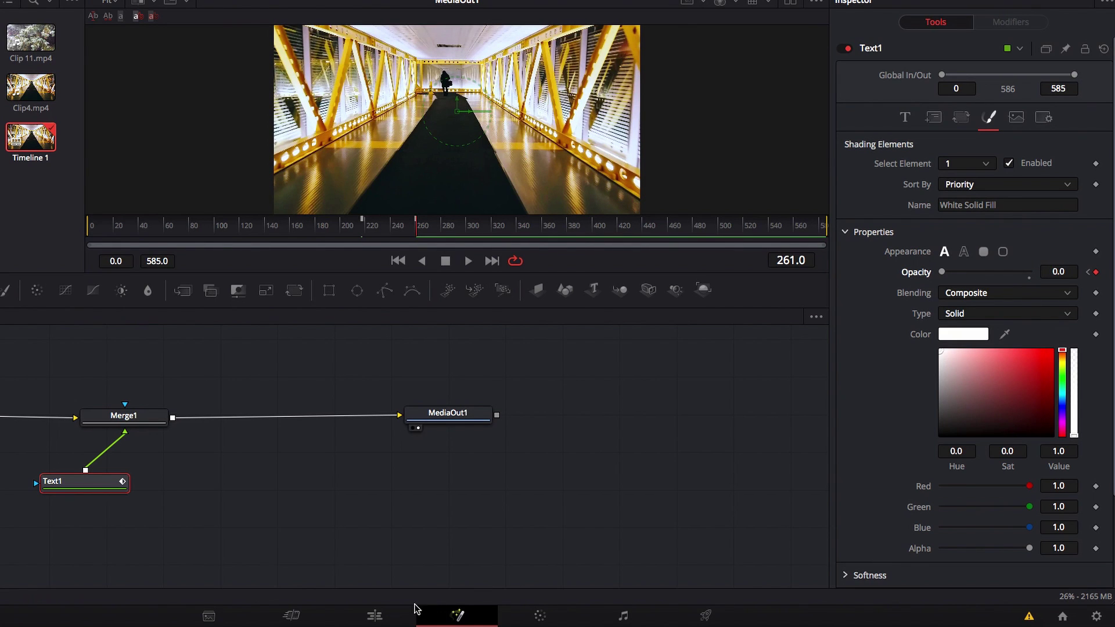
# Step: Back on the Edit page, play the timeline to preview the title
pyautogui.click(360, 227)
pyautogui.hotkey('shift', '4')
pyautogui.press('space')
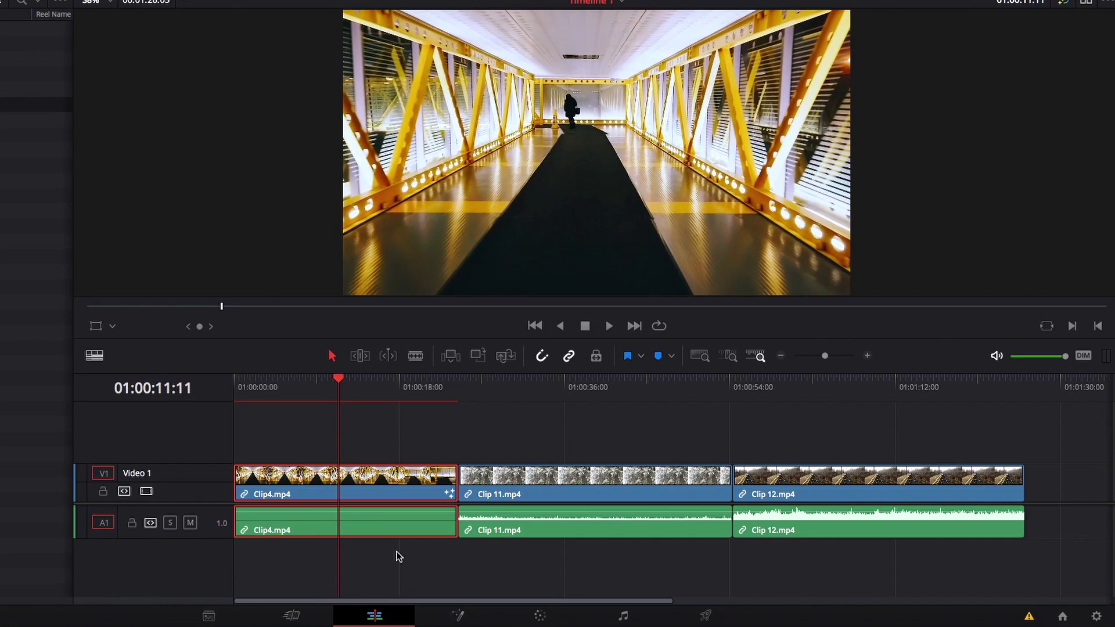
# Step: Drop an Adjustment Clip from Toolbox > Effects onto Video 2 above Clip4 and trim its end shorter
pyautogui.press('j')
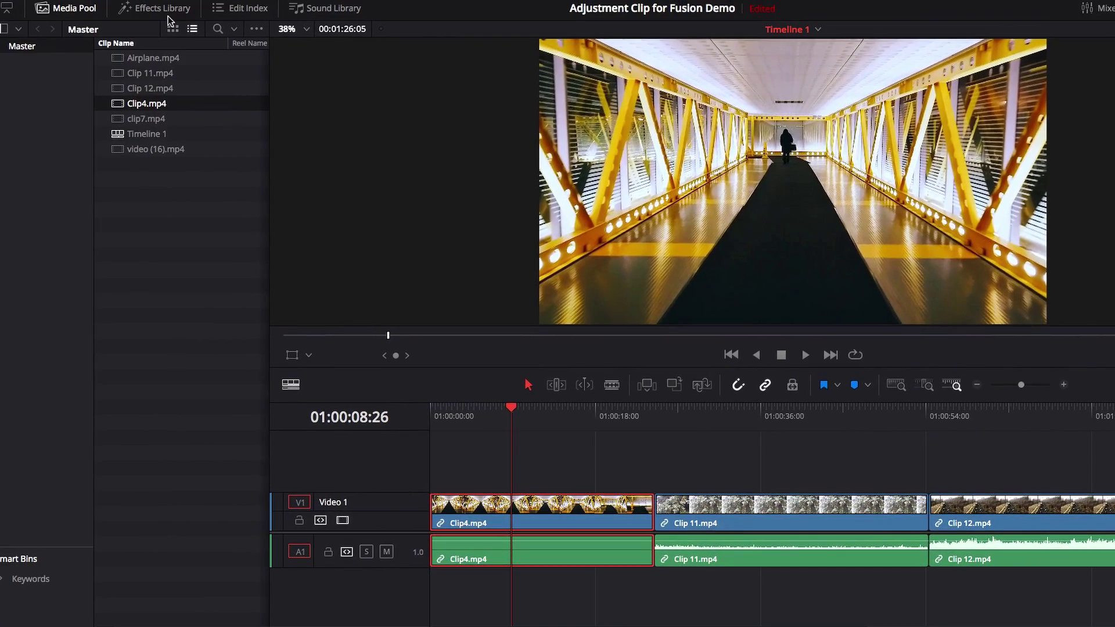
pyautogui.click(153, 8)
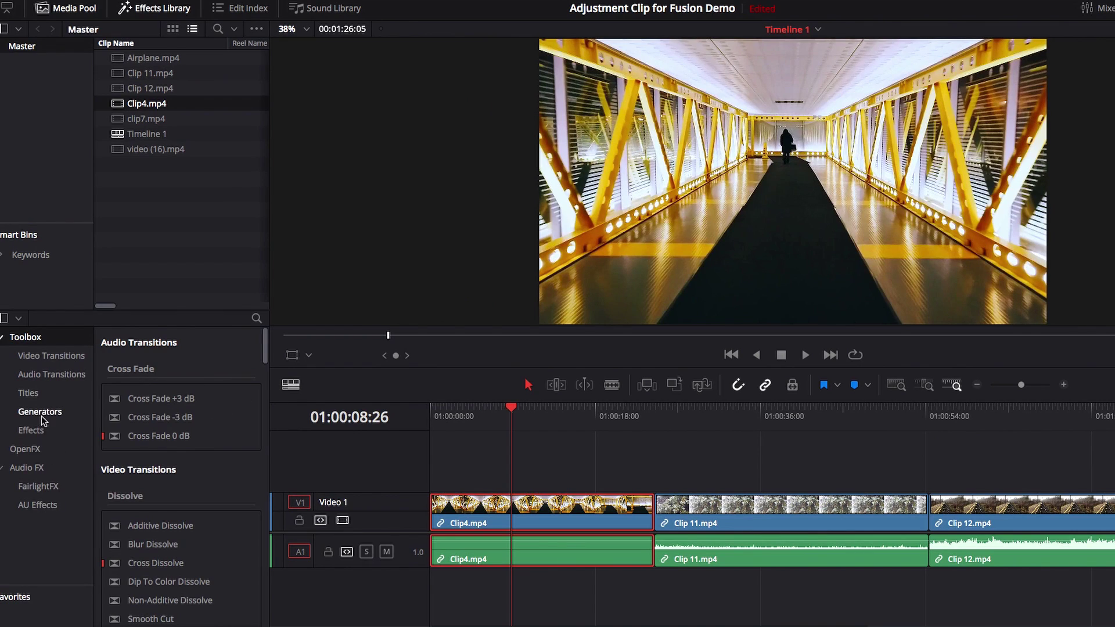
pyautogui.click(30, 430)
pyautogui.moveTo(158, 372); pyautogui.dragTo(519, 470)
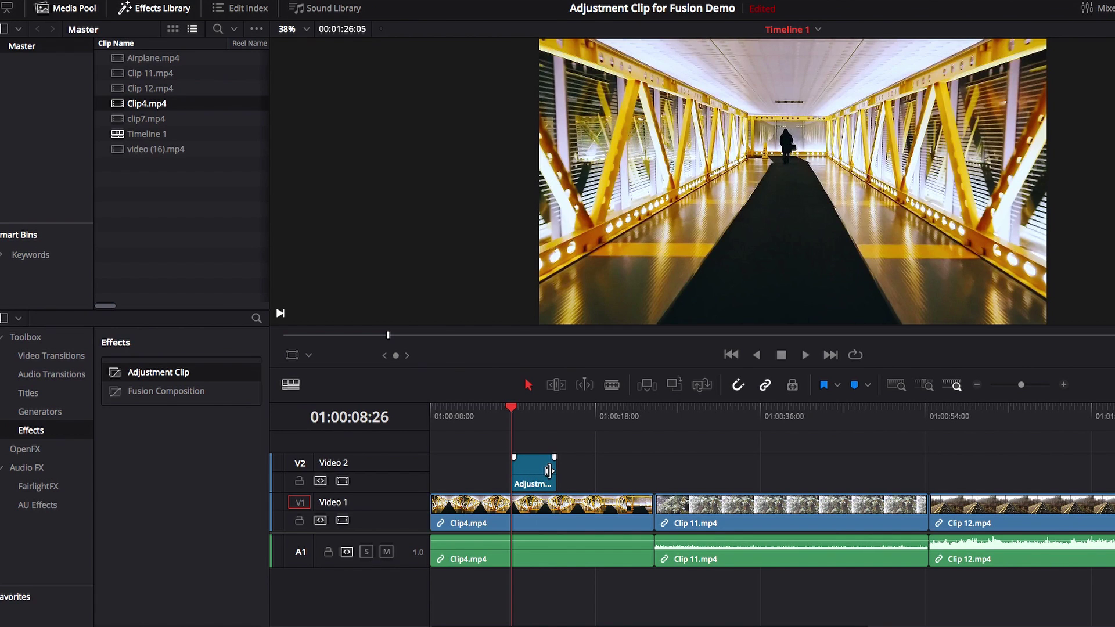
pyautogui.moveTo(549, 470); pyautogui.dragTo(534, 470)
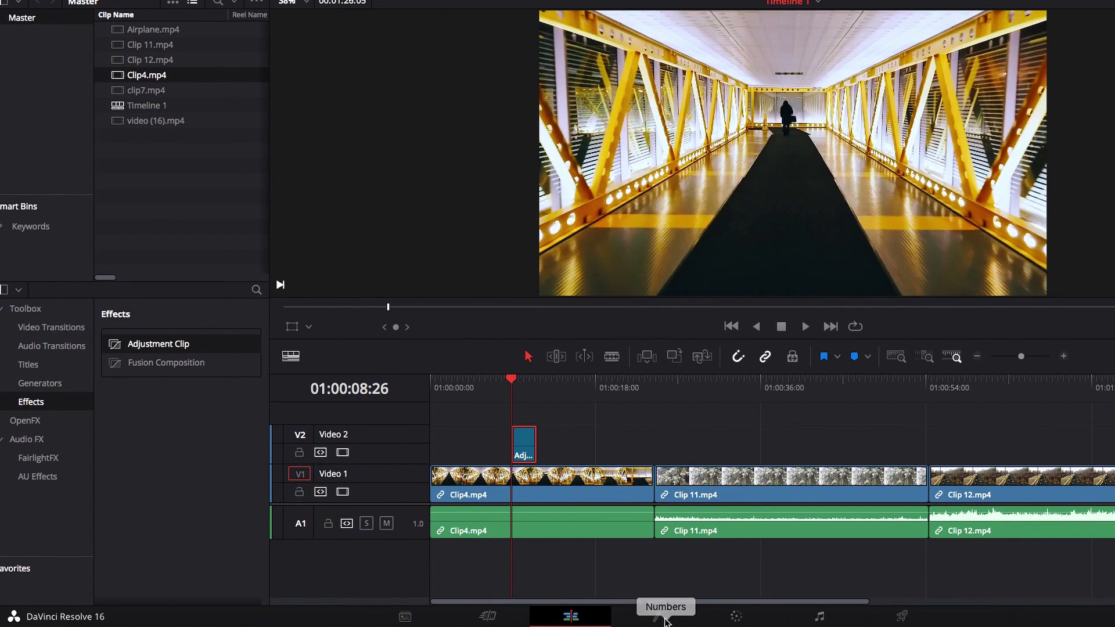
# Step: In Fusion, merge a Text+ title reading 'Text' over the adjustment clip and enlarge it
pyautogui.click(657, 621)
pyautogui.moveTo(790, 291); pyautogui.dragTo(307, 386)
pyautogui.click(941, 212)
pyautogui.write('Text')
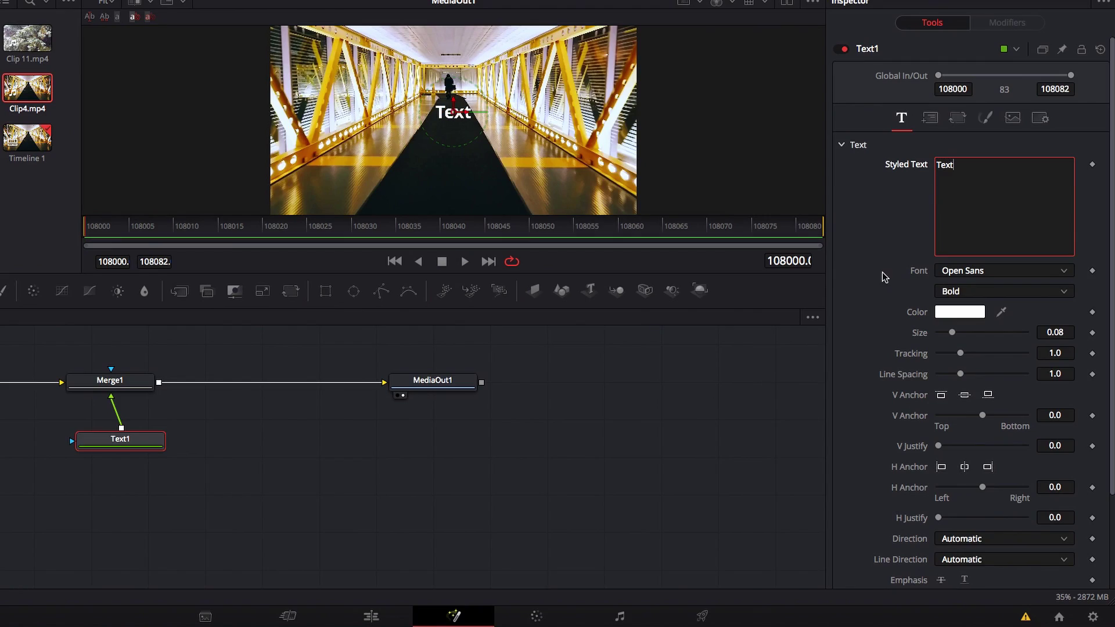
pyautogui.moveTo(951, 332); pyautogui.dragTo(961, 332)
# Step: Preview the new title on the Edit timeline, then reopen Fusion at 01:00:09:23
pyautogui.click(371, 616)
pyautogui.moveTo(309, 380); pyautogui.dragTo(301, 382)
pyautogui.press('space')
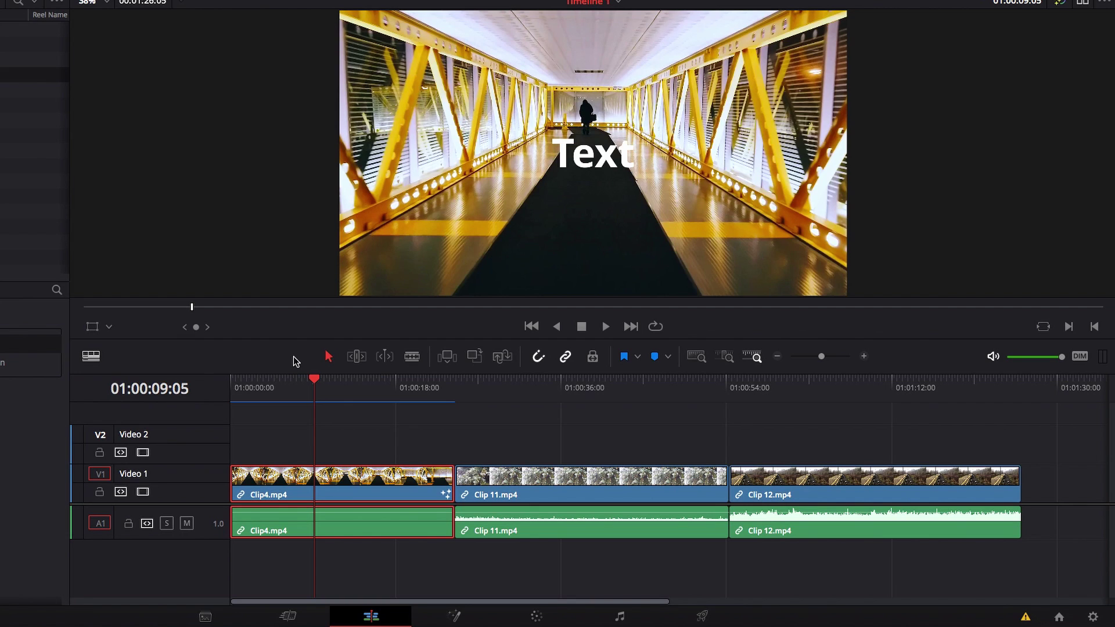
pyautogui.click(320, 386)
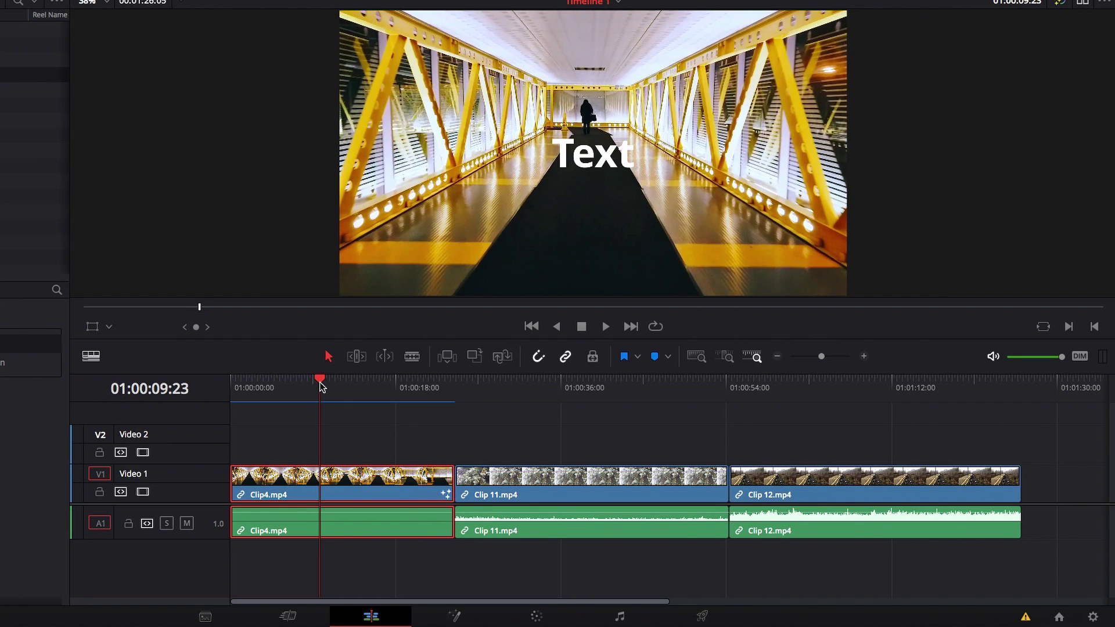
pyautogui.click(454, 616)
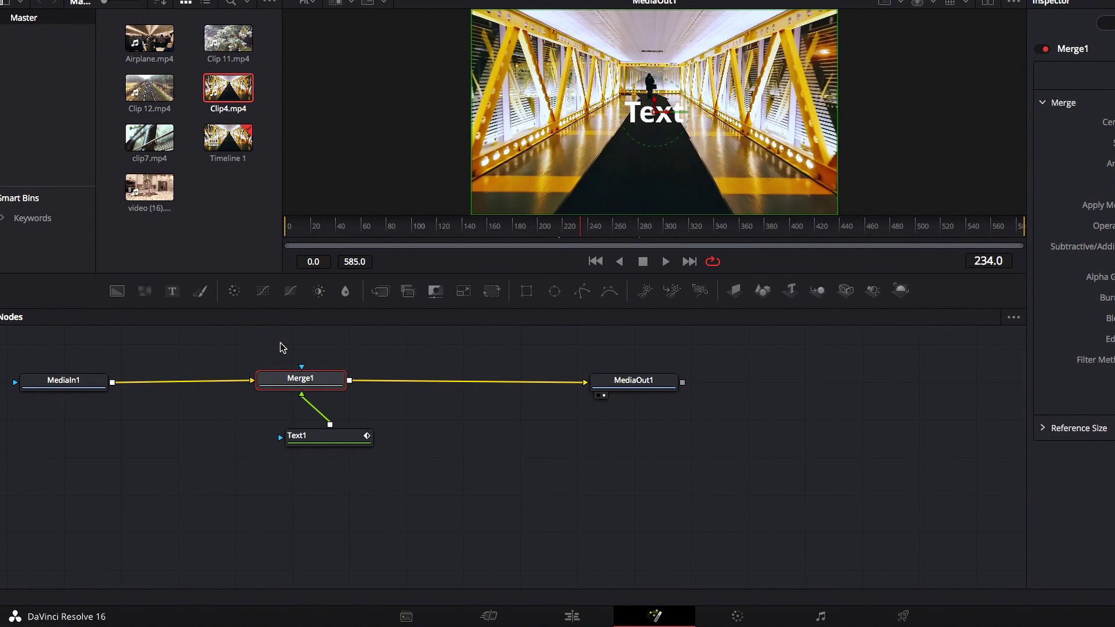
# Step: Delete the Merge1 and Text1 nodes from Clip4's composition and return to the Edit page
pyautogui.moveTo(280, 347); pyautogui.dragTo(344, 465)
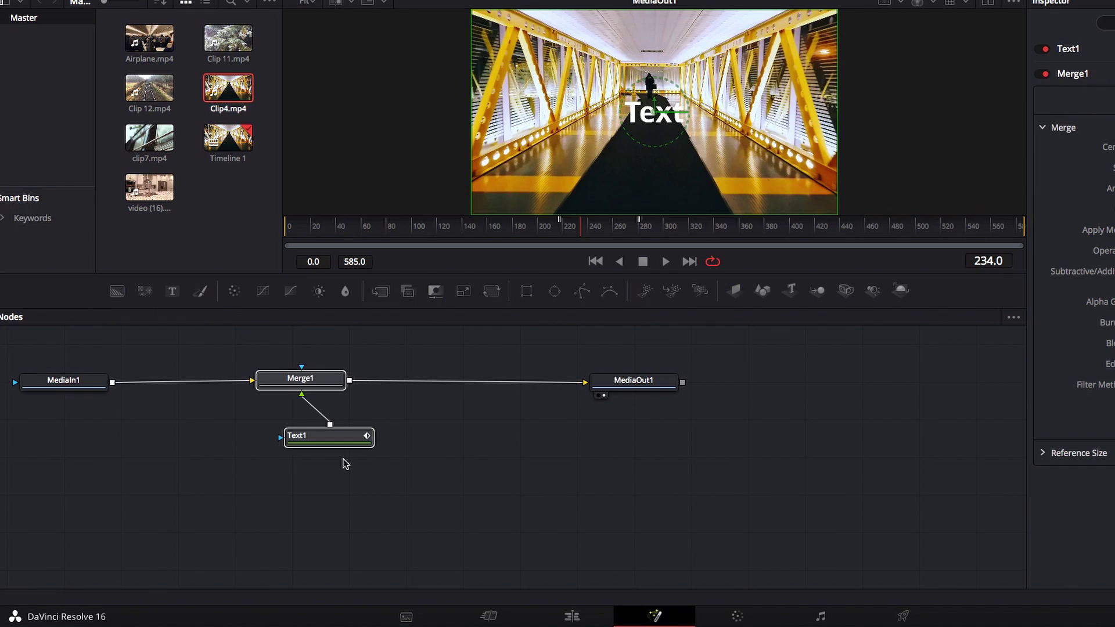
pyautogui.press('Delete')
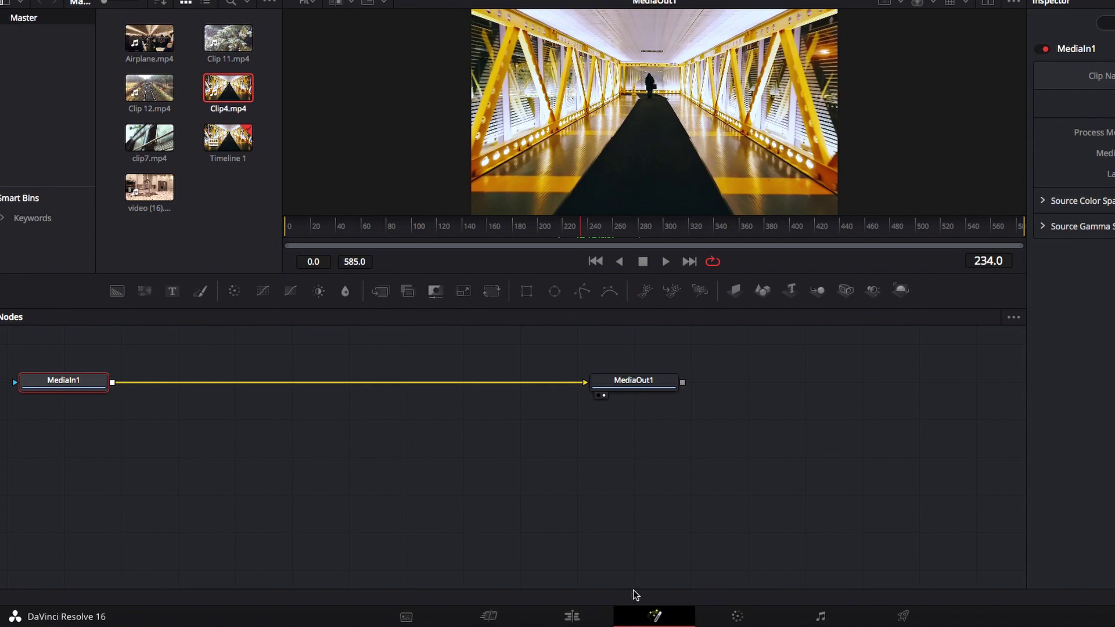
pyautogui.click(573, 616)
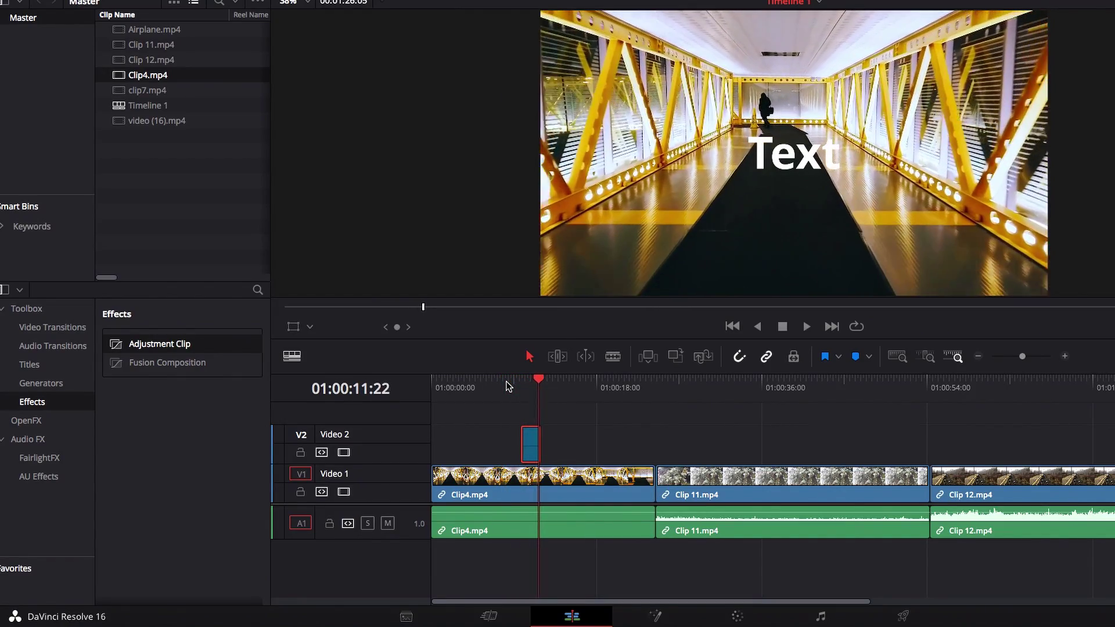
# Step: Hide Video 2 and play from 01:00:08:08 to compare the footage without the title
pyautogui.click(519, 382)
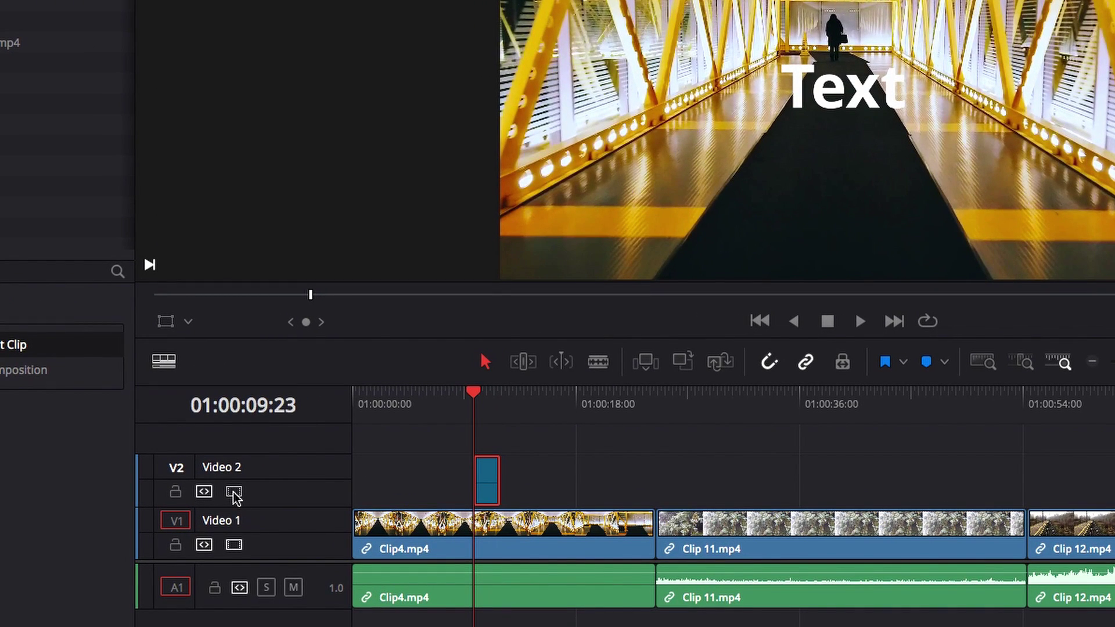
pyautogui.click(234, 493)
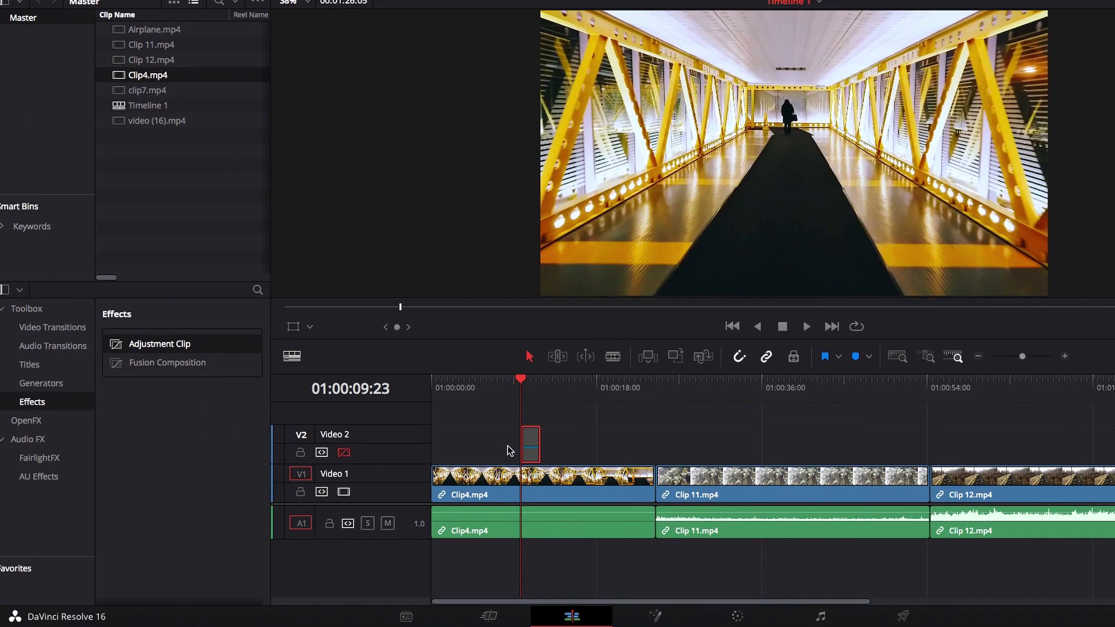
pyautogui.click(507, 384)
pyautogui.press('space')
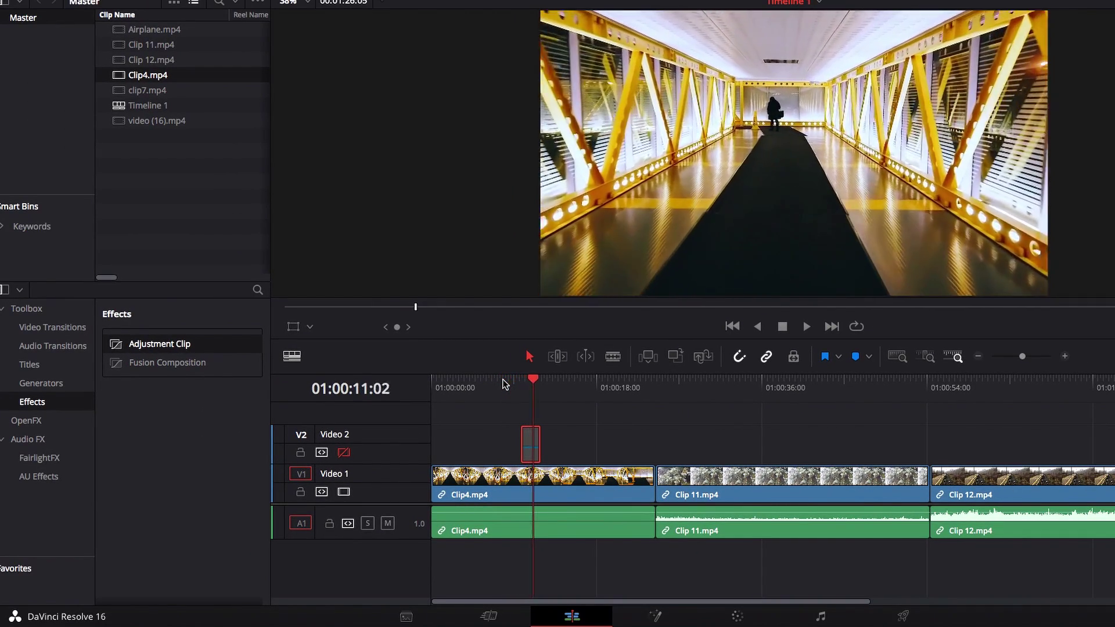
# Step: Re-enable Video 2 at 01:00:09:23 and delete its adjustment clip
pyautogui.click(507, 384)
pyautogui.click(520, 384)
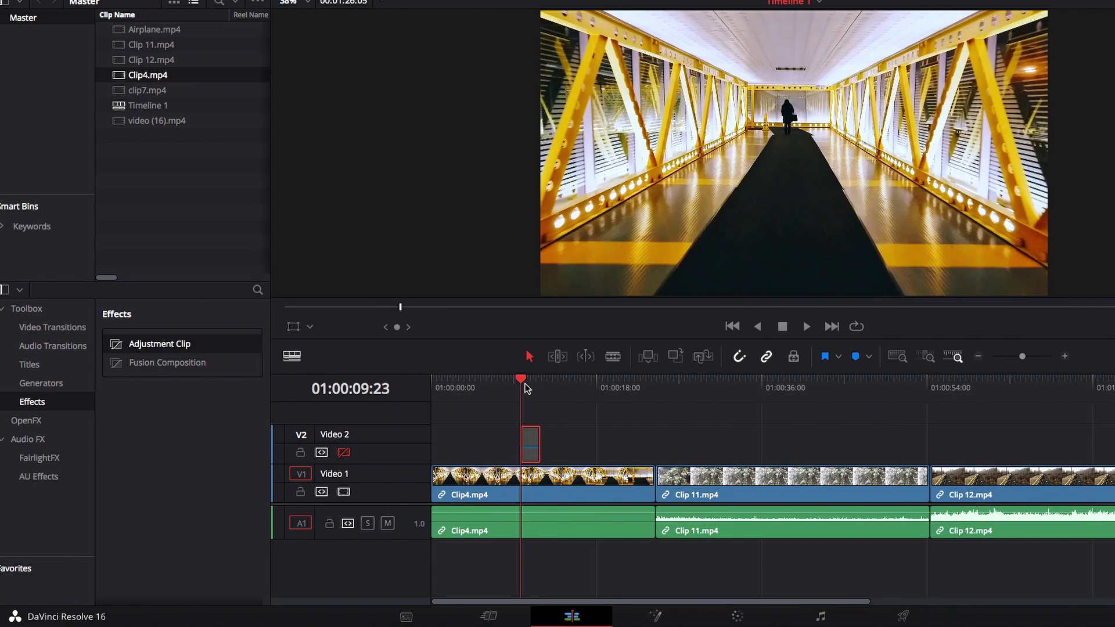
pyautogui.click(344, 454)
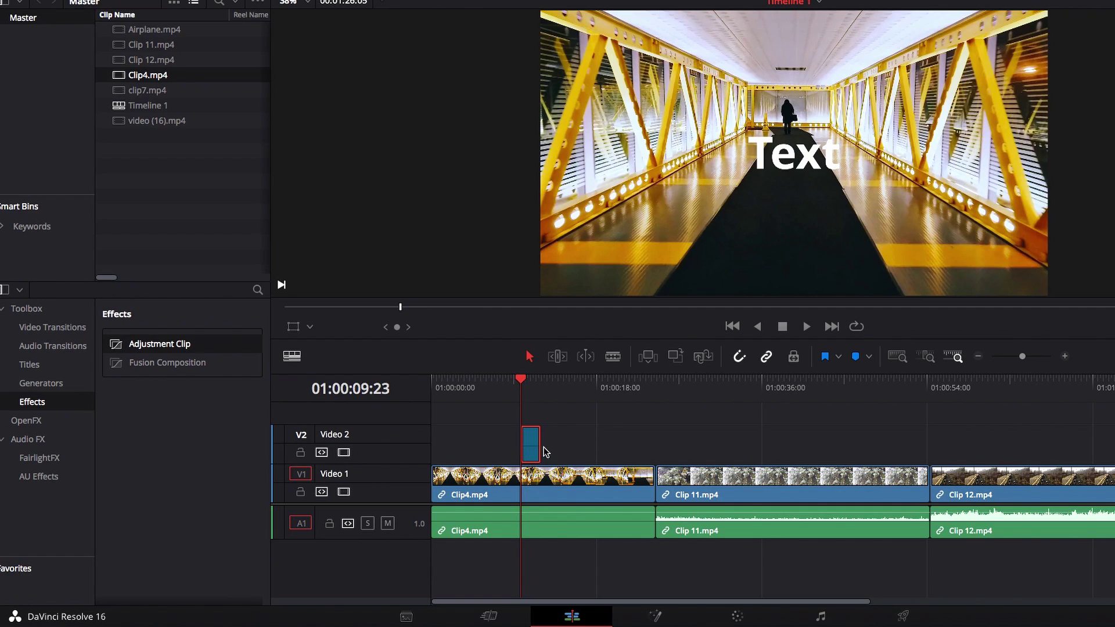
pyautogui.press('Delete')
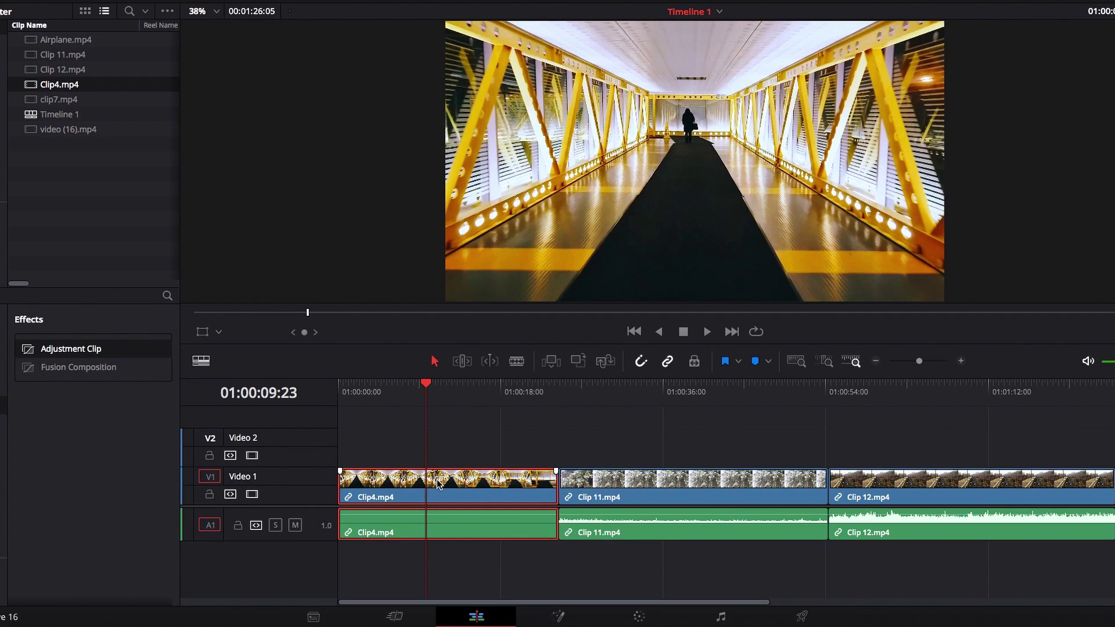
# Step: Add a Freeze Frame (Shift+R) to Clip4, scrub to check it, and switch to Fusion
pyautogui.rightClick(439, 485)
pyautogui.hotkey('shift', 'r')
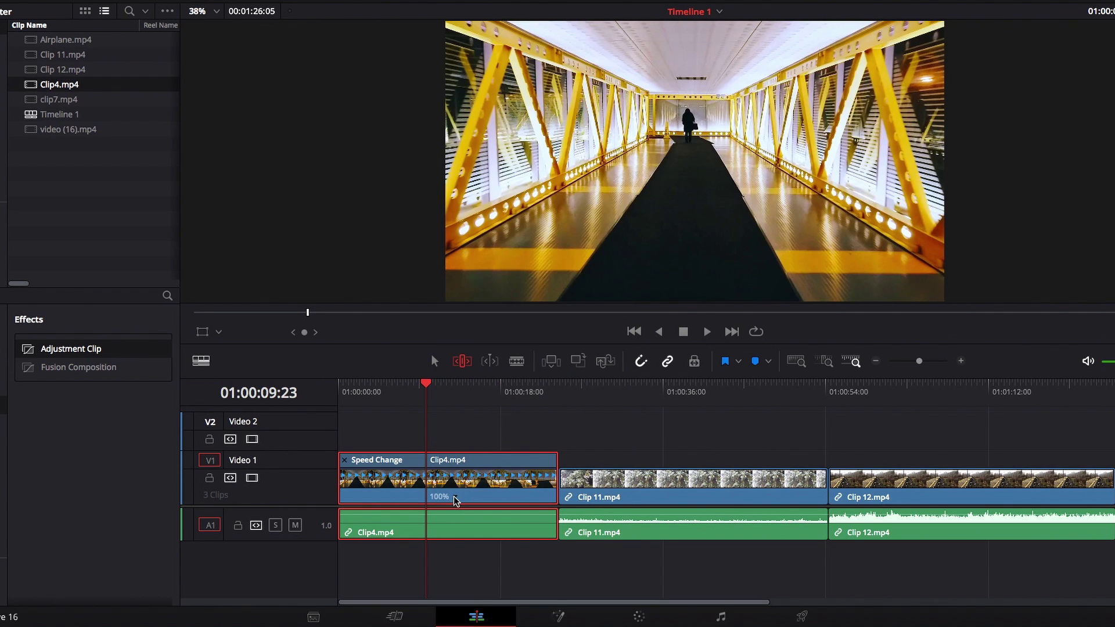
pyautogui.moveTo(428, 387)
pyautogui.mouseDown()
pyautogui.moveTo(536, 395)
pyautogui.moveTo(428, 400)
pyautogui.mouseUp()
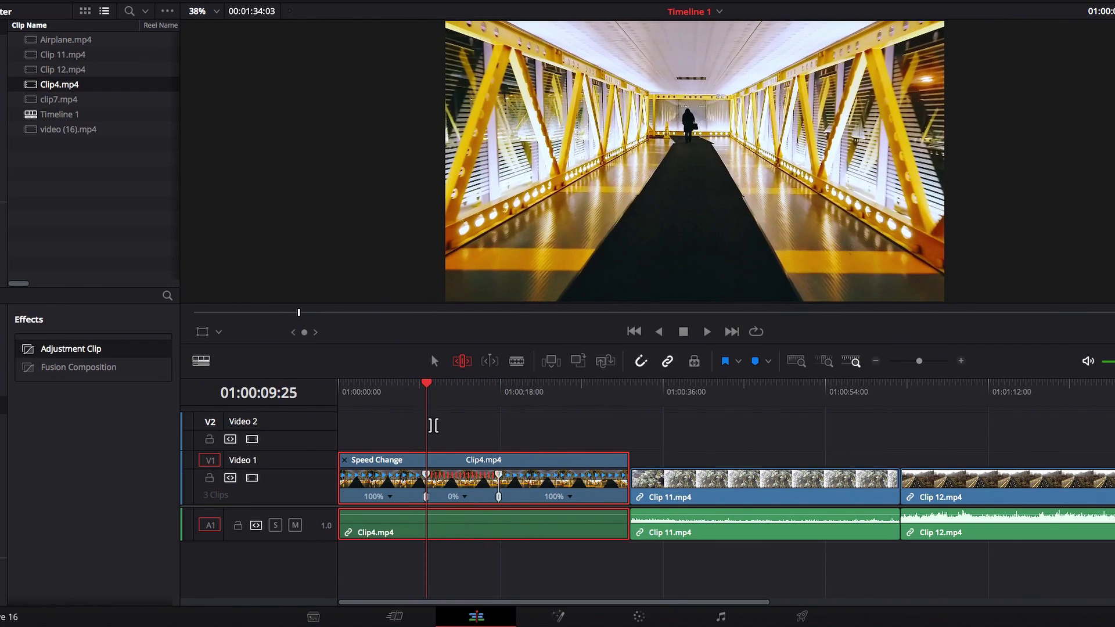
pyautogui.click(558, 617)
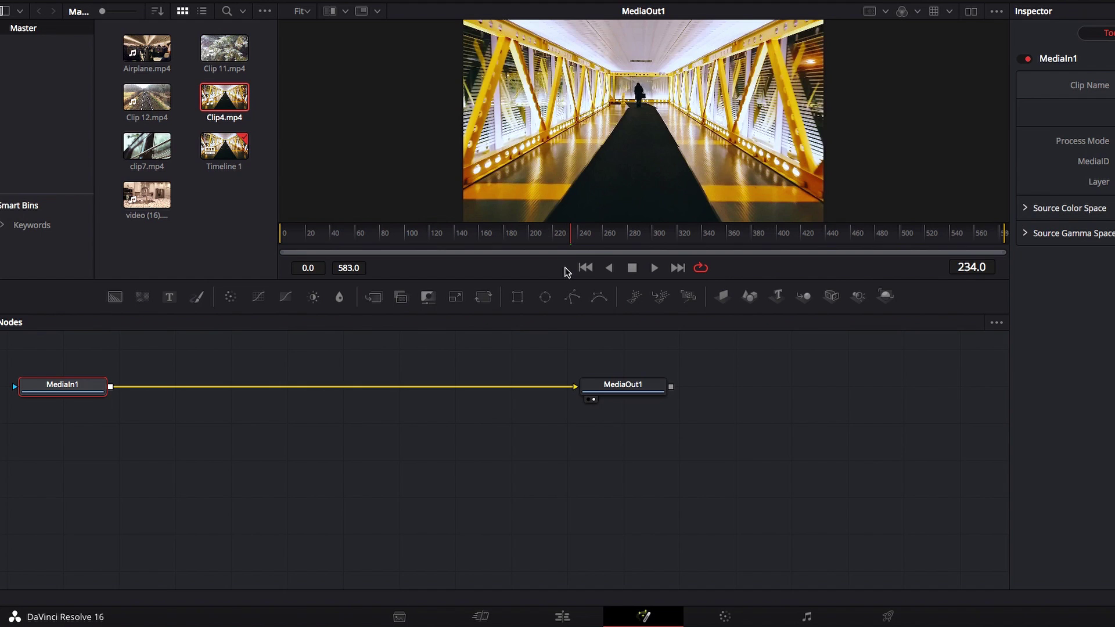
# Step: Merge an enlarged Text+ title reading 'Text' between MediaIn1 and MediaOut1
pyautogui.moveTo(569, 238); pyautogui.dragTo(583, 243)
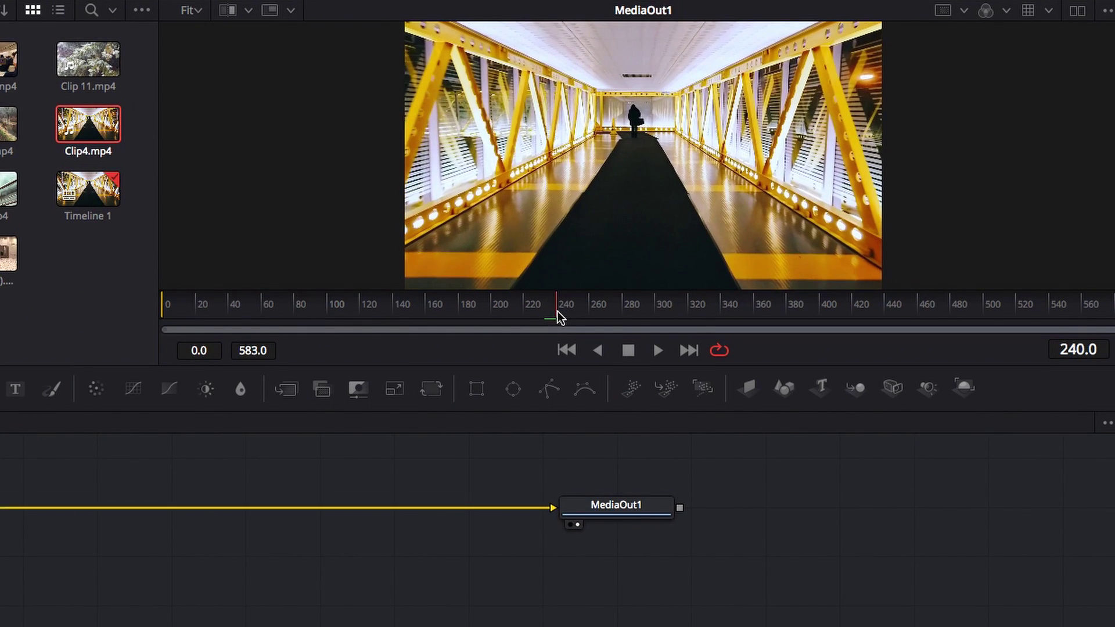
pyautogui.moveTo(564, 317)
pyautogui.mouseDown()
pyautogui.moveTo(600, 318)
pyautogui.moveTo(549, 321)
pyautogui.mouseUp()
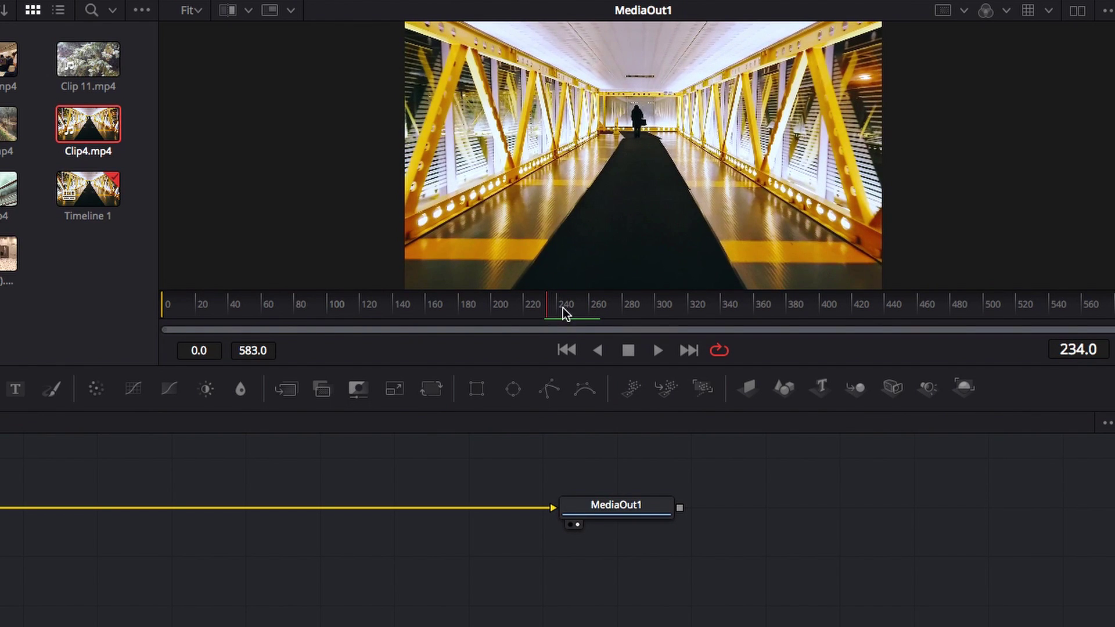
pyautogui.moveTo(16, 388); pyautogui.dragTo(204, 507)
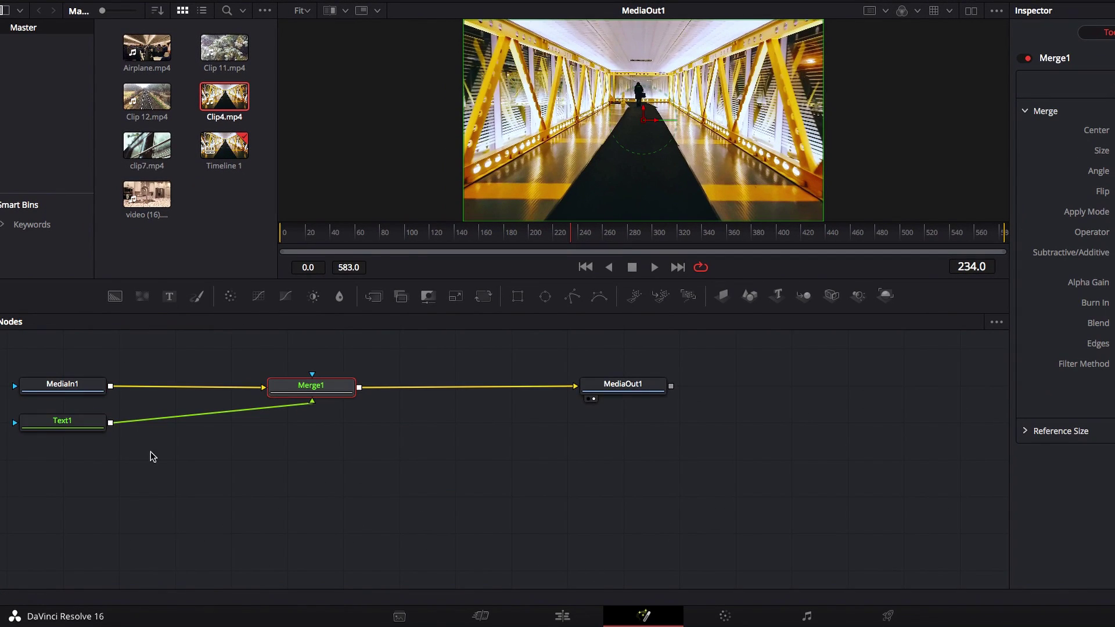
pyautogui.moveTo(64, 421); pyautogui.dragTo(319, 456)
pyautogui.click(1006, 202)
pyautogui.write('Text')
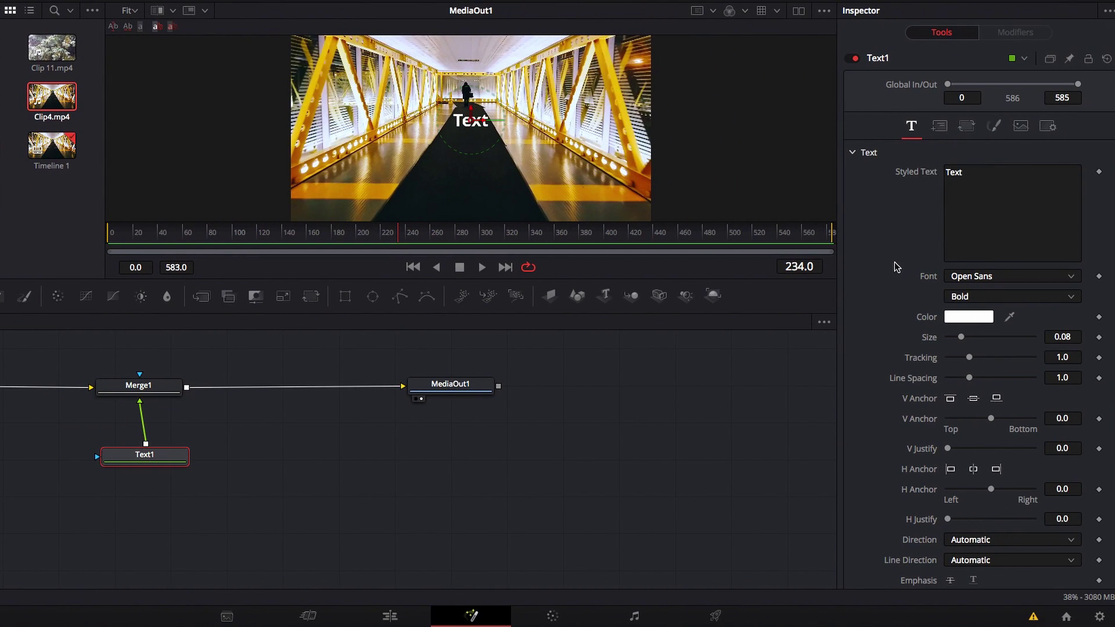
pyautogui.moveTo(961, 337); pyautogui.dragTo(968, 337)
# Step: Keyframe the title's opacity at 1.0 on frame 234 and 0.0 on frames 233 and 235
pyautogui.click(994, 128)
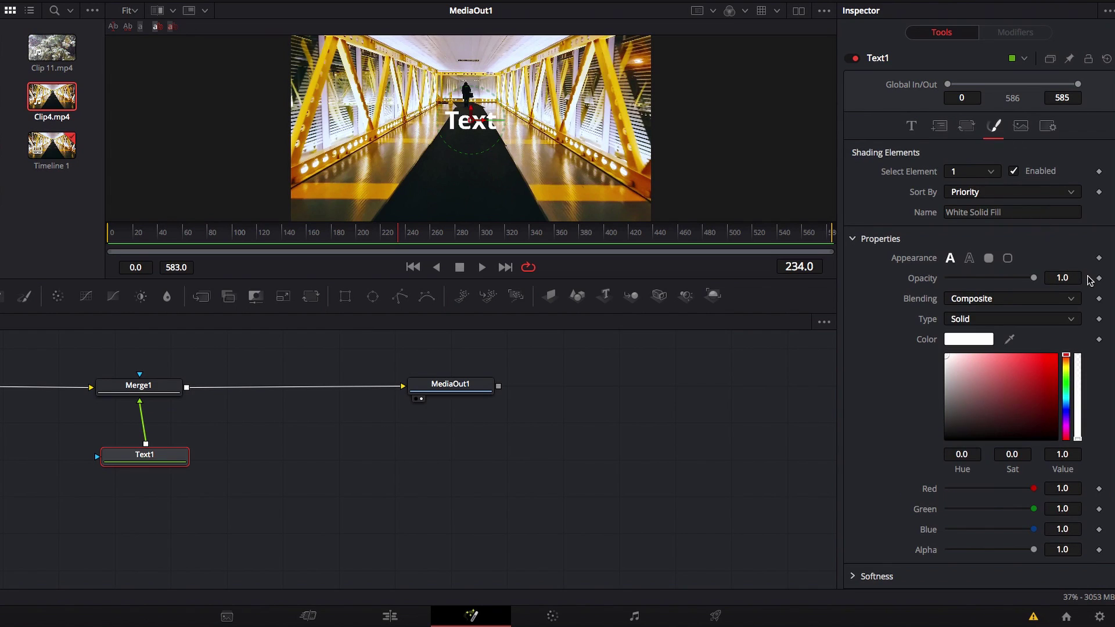
pyautogui.click(1099, 278)
pyautogui.press('Left')
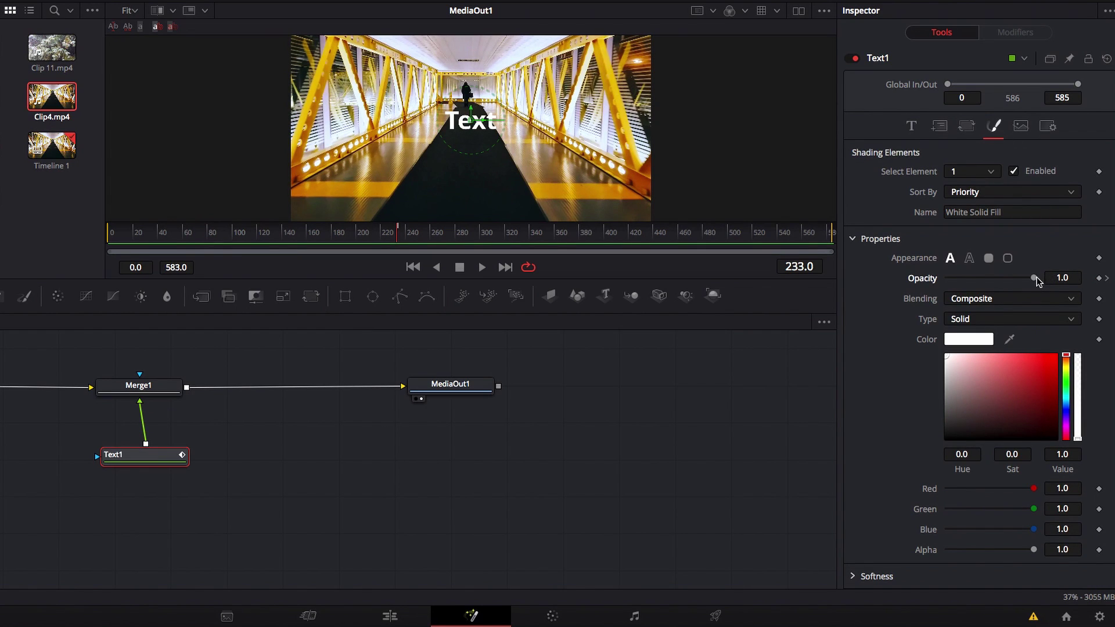
pyautogui.moveTo(1033, 278); pyautogui.dragTo(929, 279)
pyautogui.press('Right')
pyautogui.press('Right')
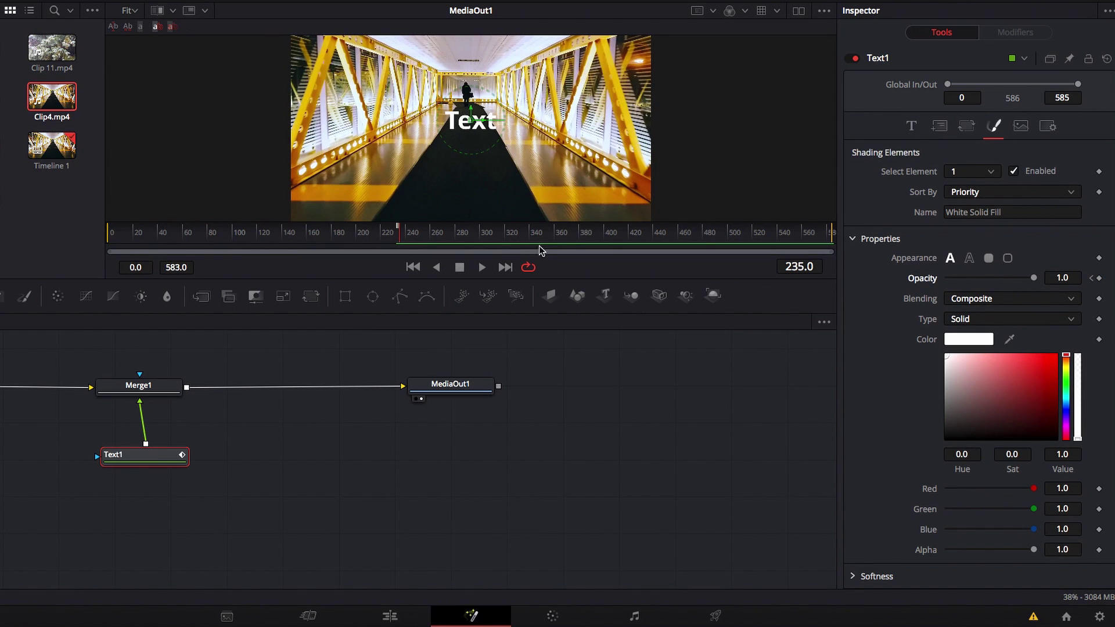
pyautogui.moveTo(1034, 278); pyautogui.dragTo(930, 283)
pyautogui.click(390, 616)
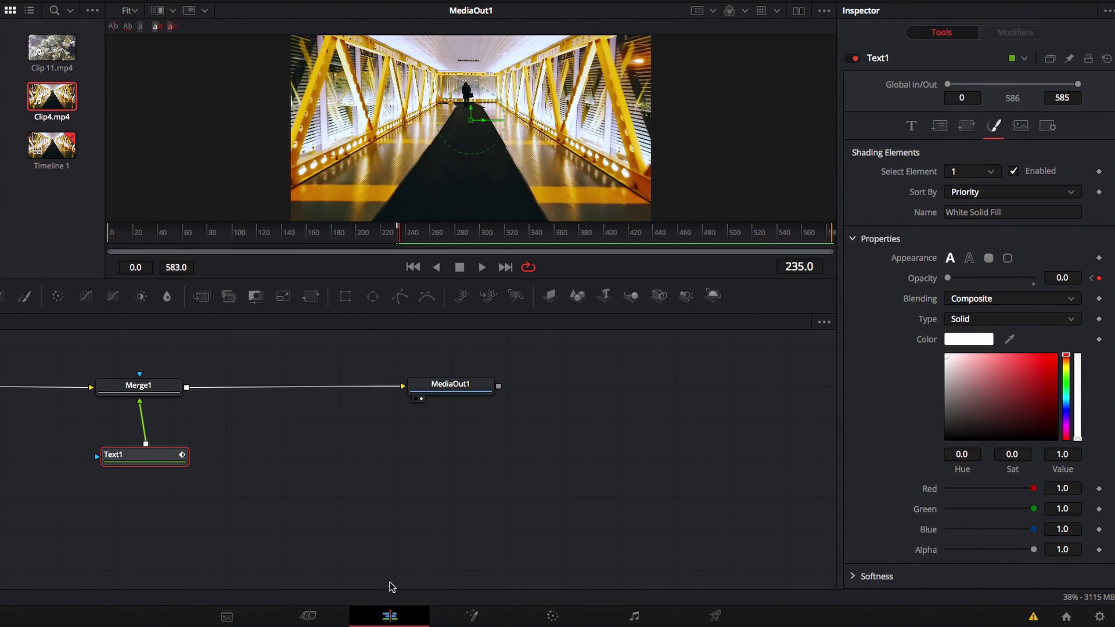
# Step: Play and scrub the frozen section up to 01:00:14:27 to review the title, checking Fusion in between
pyautogui.press('space')
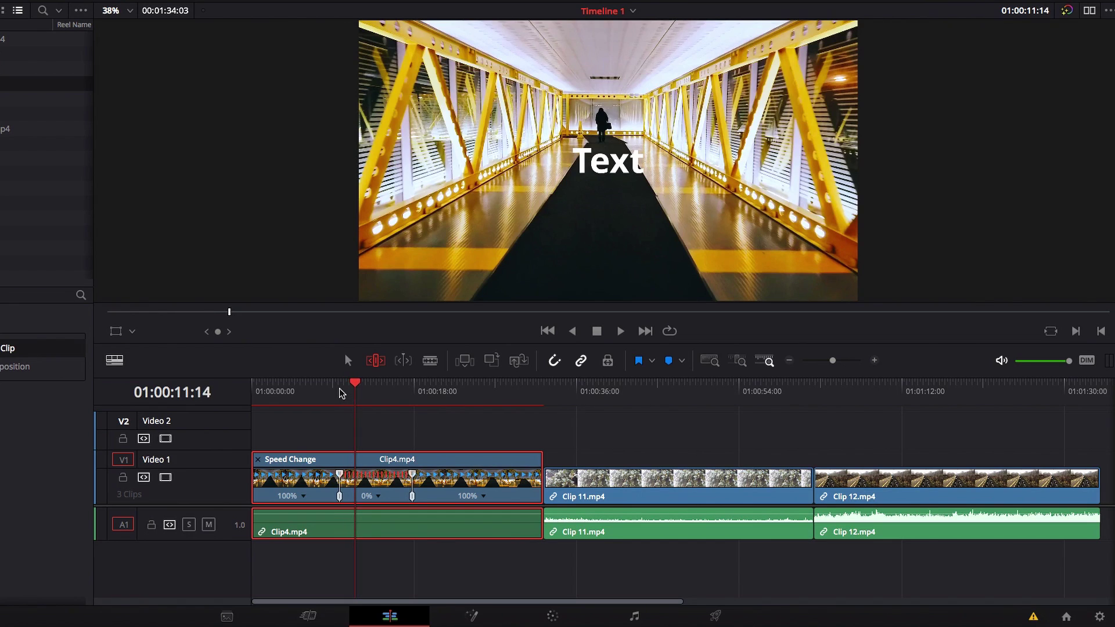
pyautogui.moveTo(357, 389)
pyautogui.mouseDown()
pyautogui.moveTo(395, 389)
pyautogui.moveTo(377, 389)
pyautogui.mouseUp()
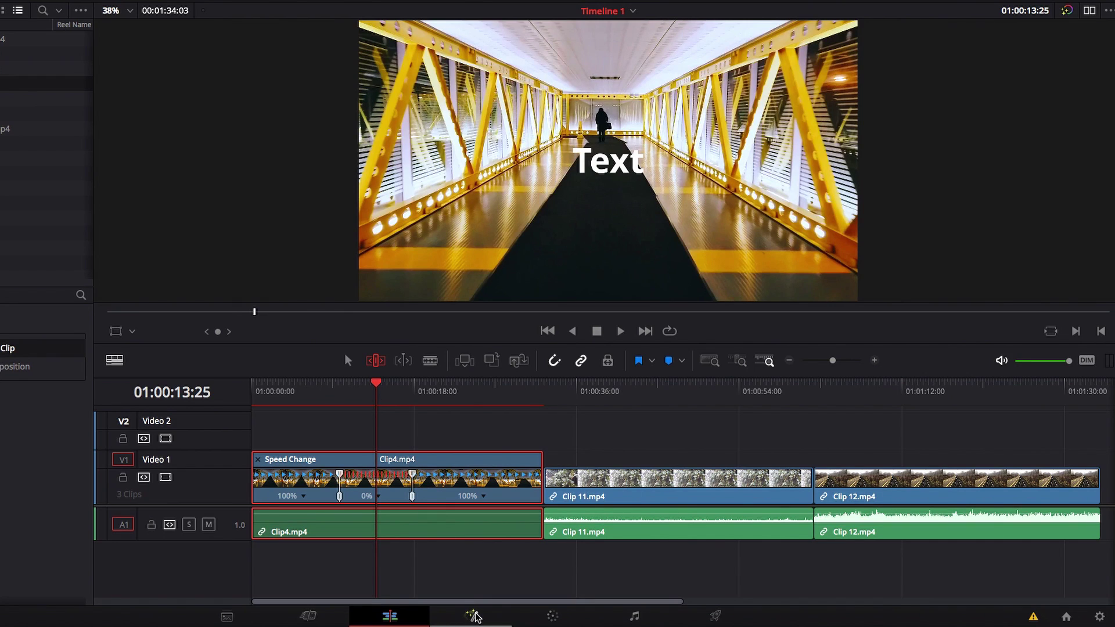
pyautogui.click(378, 383)
pyautogui.moveTo(378, 384); pyautogui.dragTo(386, 383)
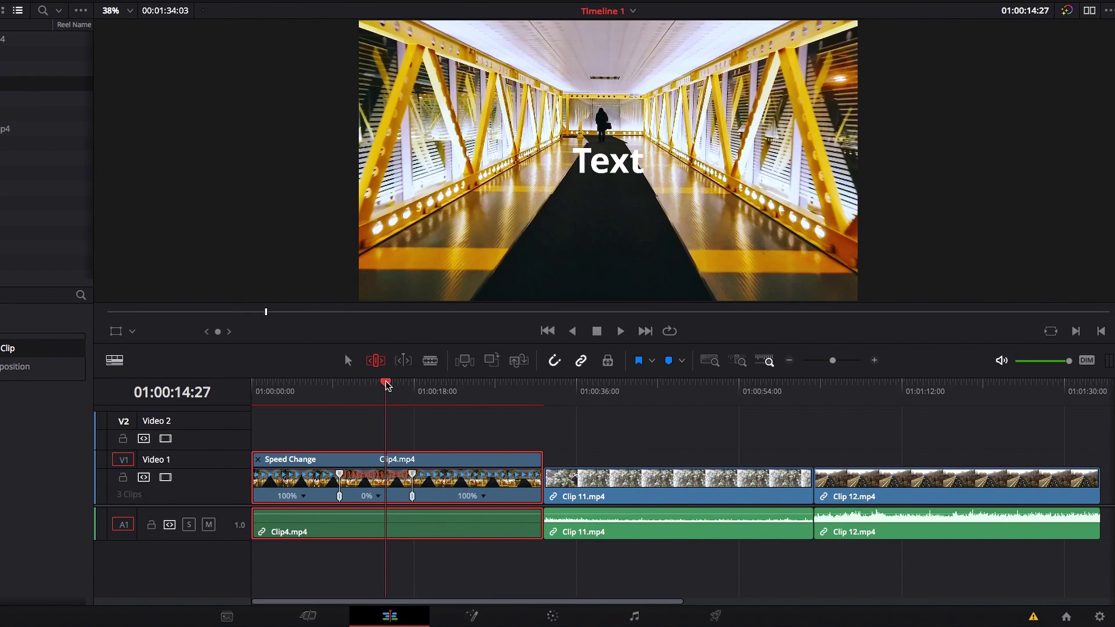
pyautogui.click(473, 615)
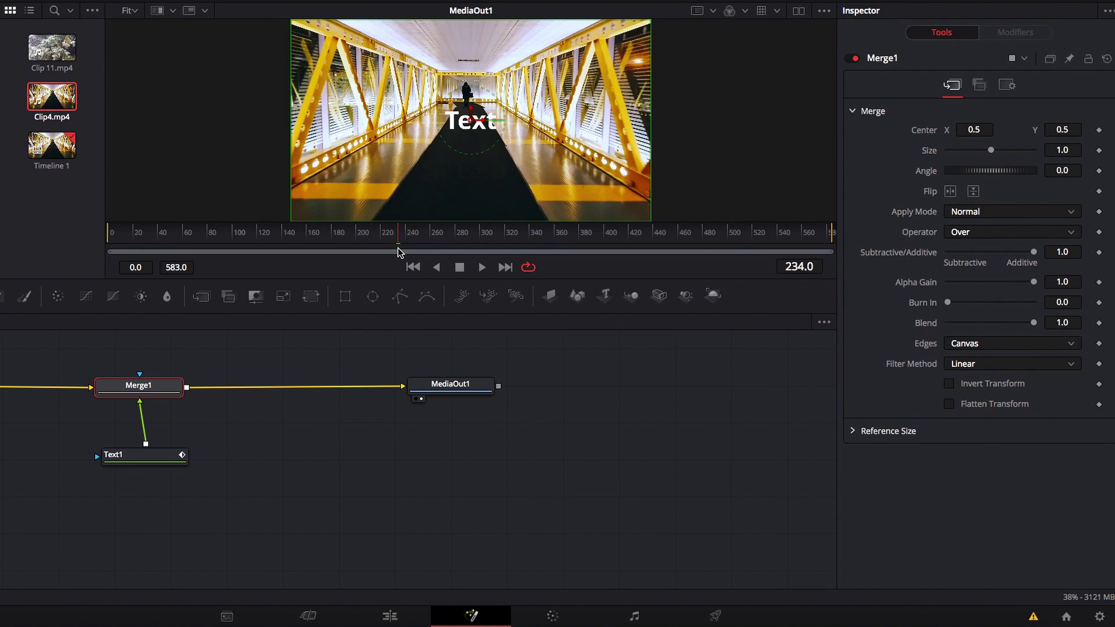
pyautogui.click(389, 615)
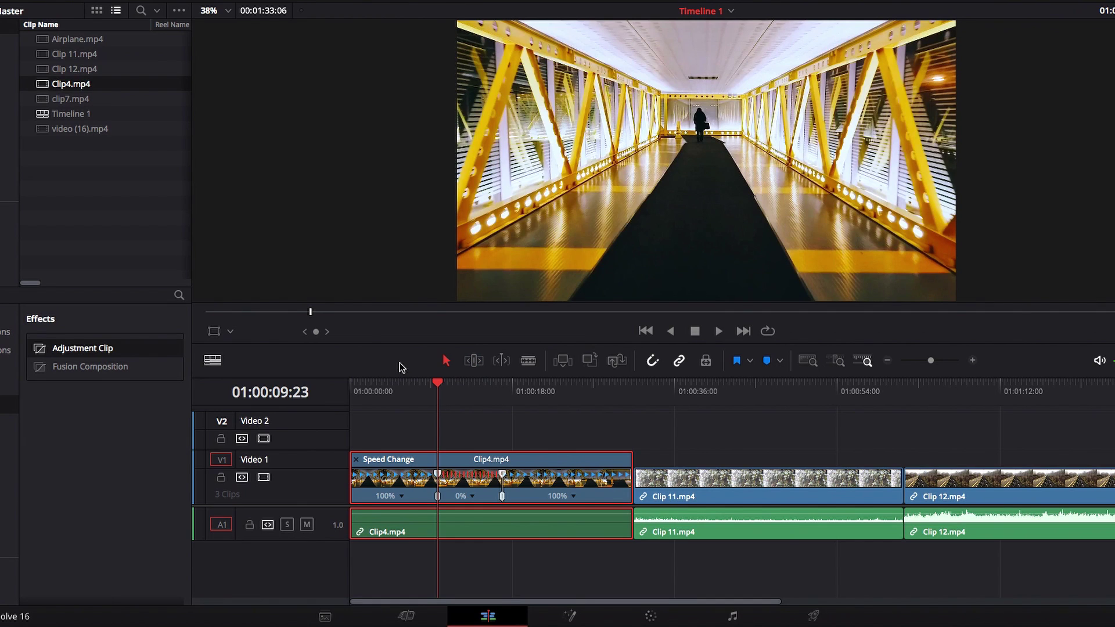
# Step: Drop an Adjustment Clip on Video 2 at the playhead, trim its end slightly, and park at 01:00:11:05
pyautogui.moveTo(90, 351); pyautogui.dragTo(457, 430)
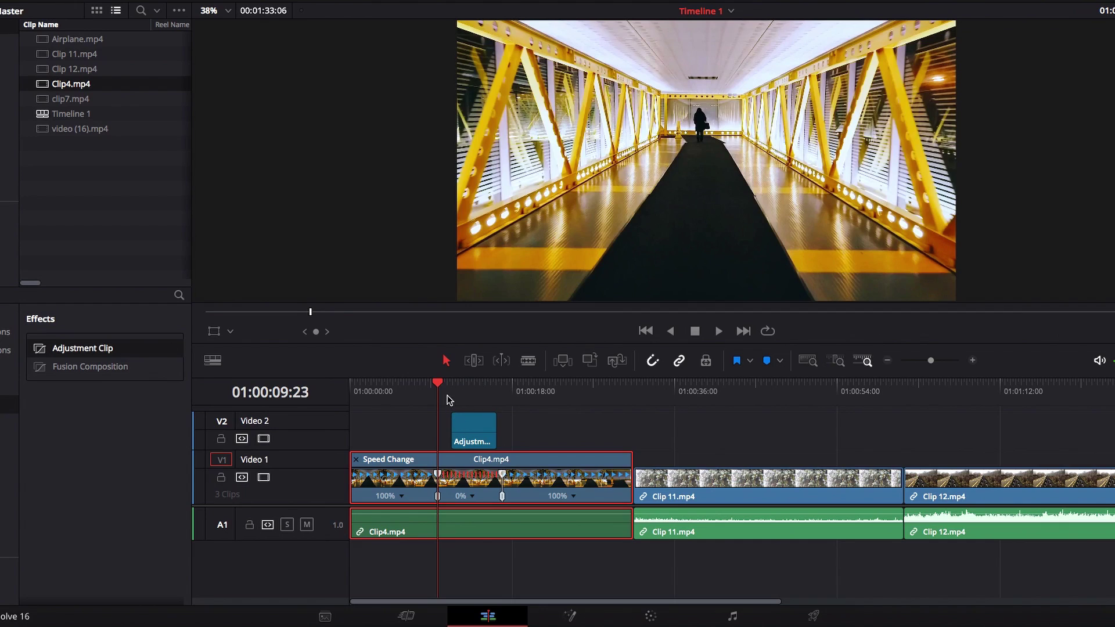
pyautogui.click(469, 421)
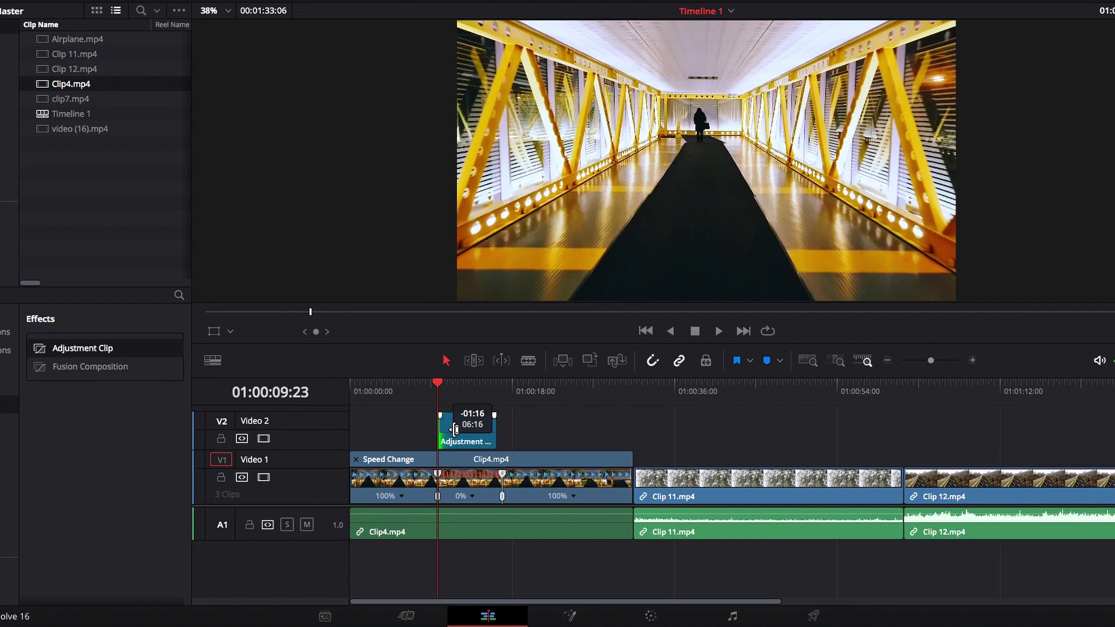
pyautogui.moveTo(495, 430); pyautogui.dragTo(492, 430)
pyautogui.click(449, 384)
pyautogui.click(571, 616)
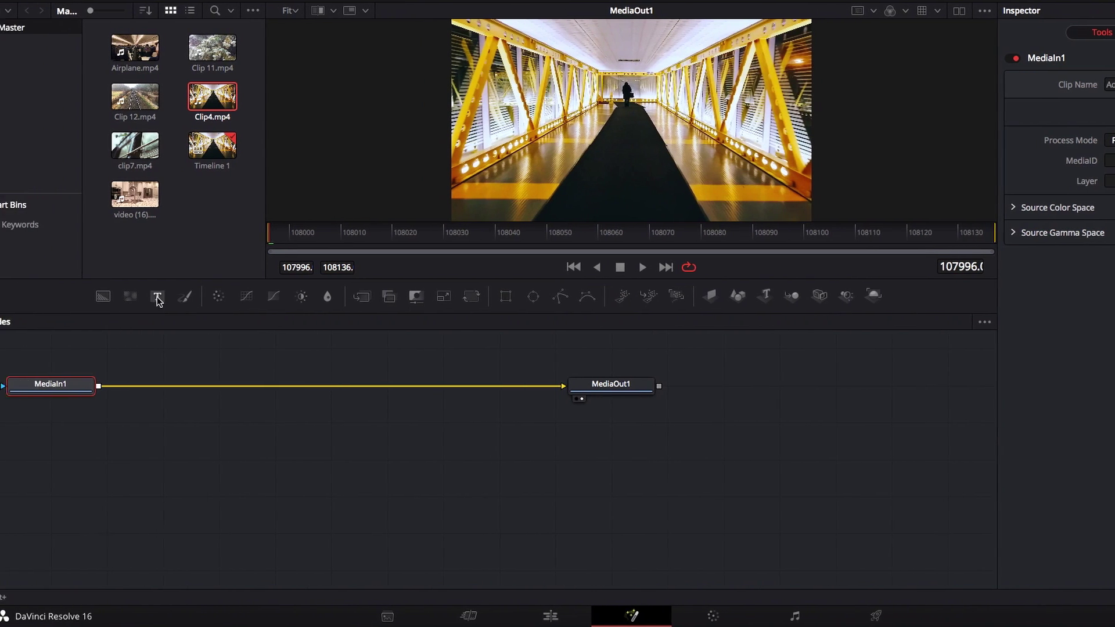
# Step: Add a Text+ node under Merge1 reading 'Text 1', enlarge its size, and return to Edit
pyautogui.click(154, 294)
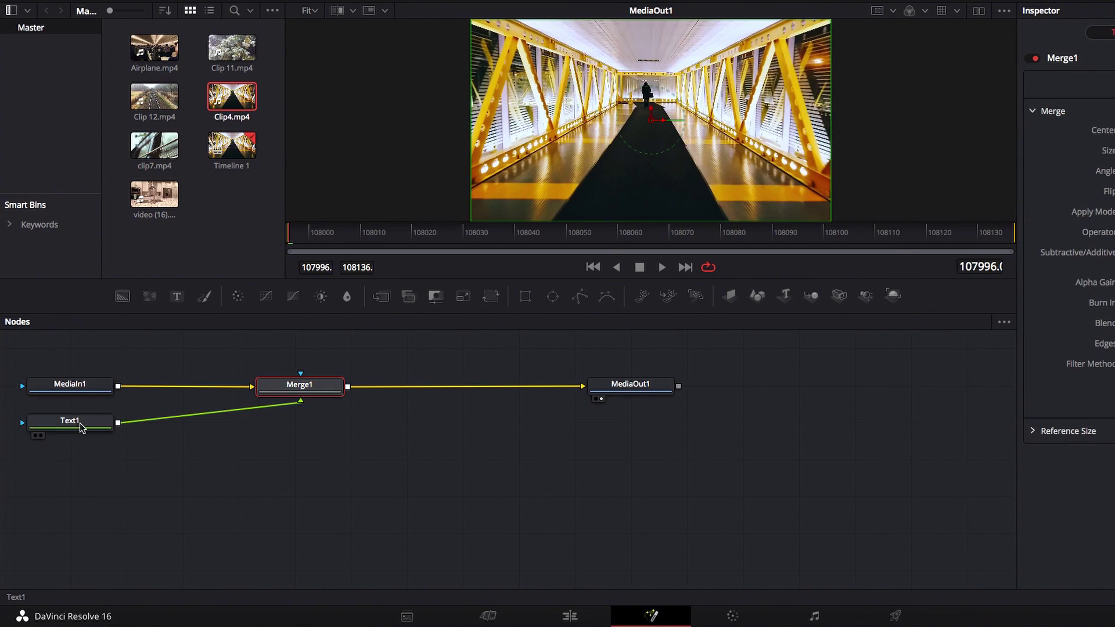
pyautogui.moveTo(82, 424); pyautogui.dragTo(359, 473)
pyautogui.write('Text 1')
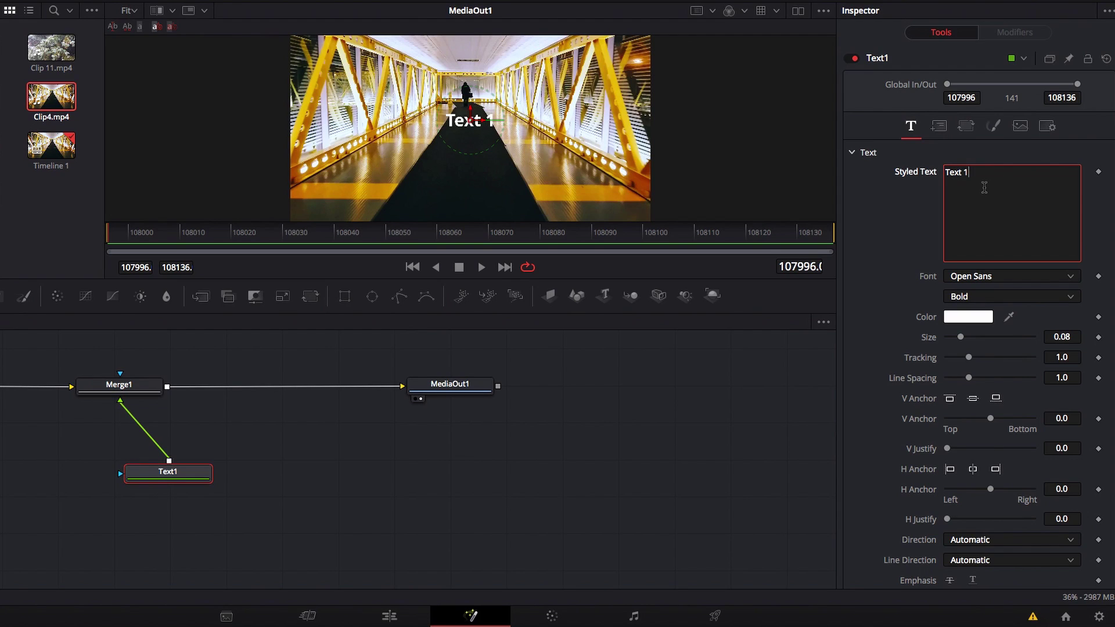
pyautogui.click(888, 245)
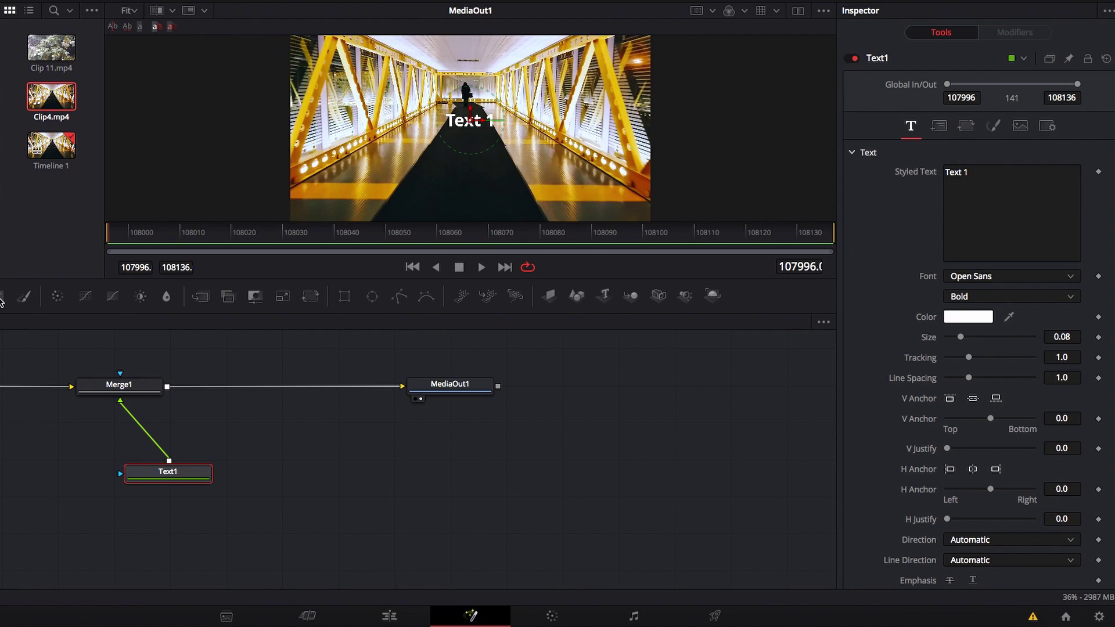
pyautogui.moveTo(960, 337); pyautogui.dragTo(969, 336)
pyautogui.click(389, 616)
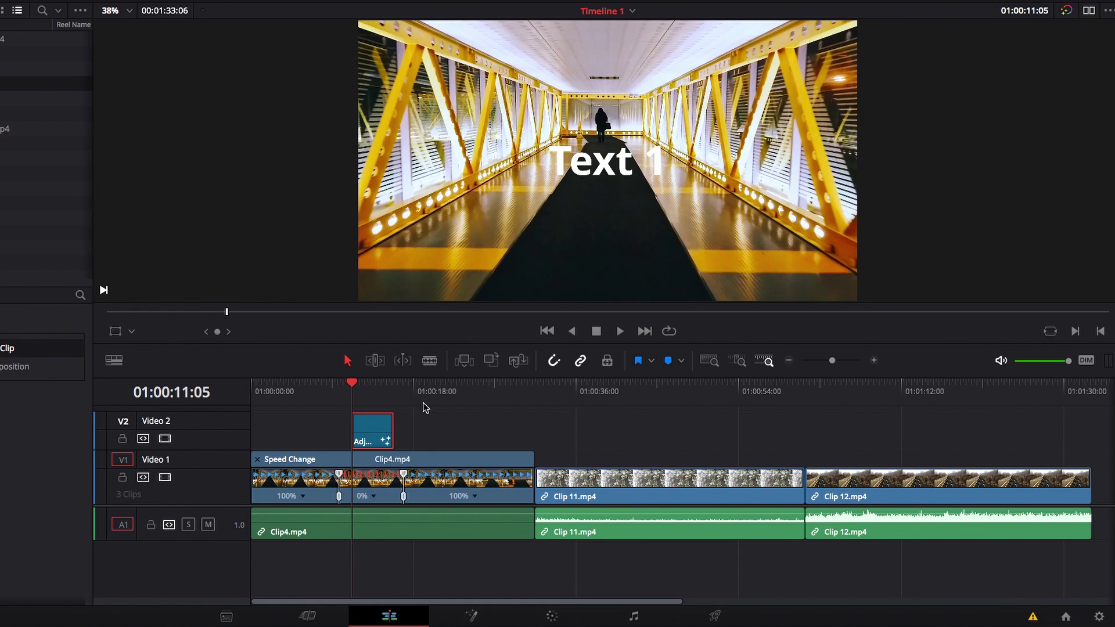
# Step: Play back from 01:00:09:21 to preview Text 1, then open the adjustment clip in Fusion
pyautogui.click(337, 383)
pyautogui.press('space')
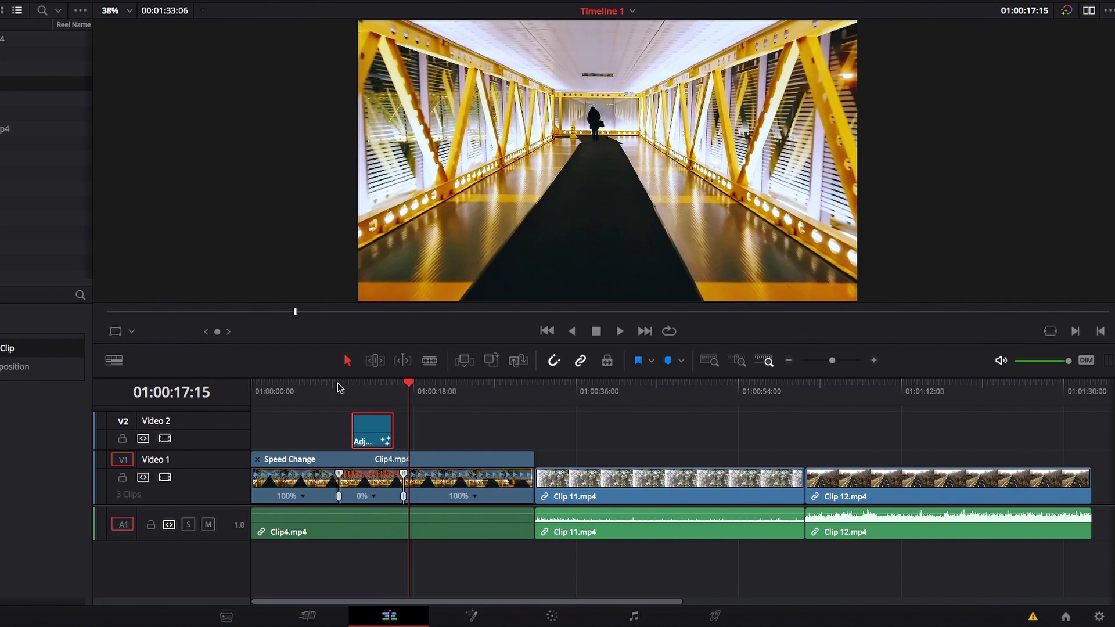
pyautogui.click(352, 383)
pyautogui.click(364, 431)
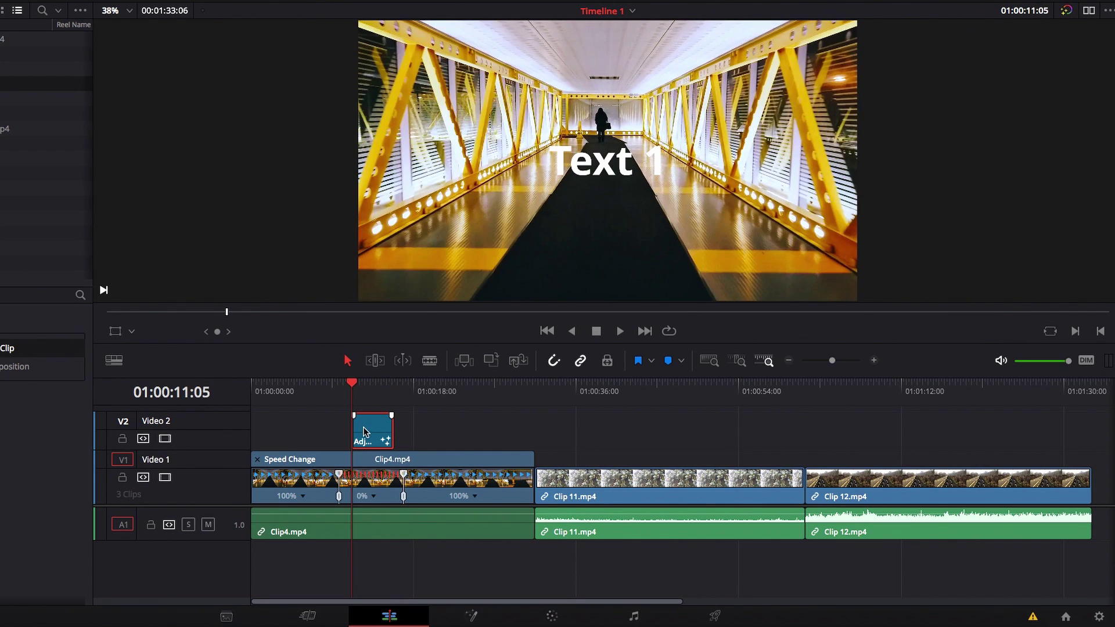
pyautogui.click(472, 617)
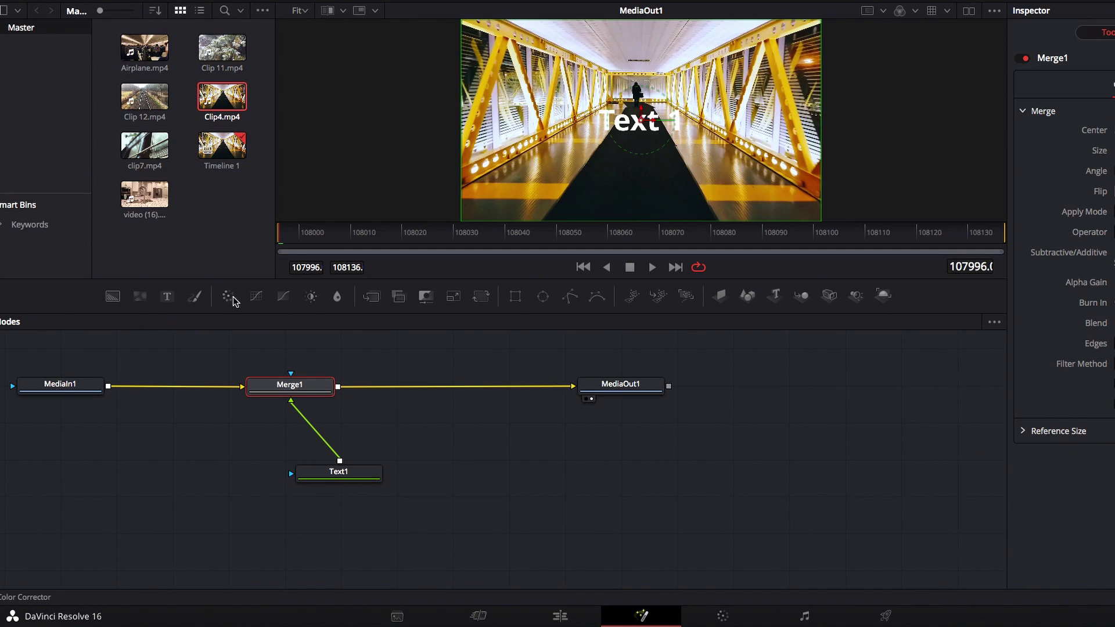
# Step: Merge a second title reading 'Text 2' after Merge1, size 0.1181, moved below Text 1
pyautogui.moveTo(334, 351); pyautogui.dragTo(465, 386)
pyautogui.moveTo(336, 510); pyautogui.dragTo(485, 478)
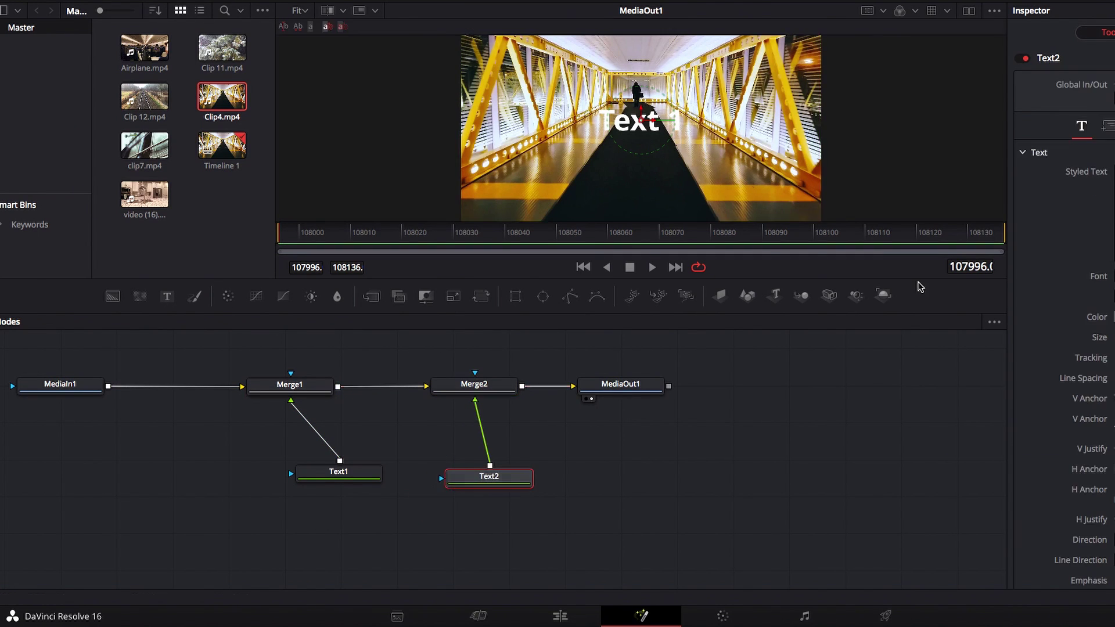
pyautogui.click(1114, 187)
pyautogui.write('Text 2')
pyautogui.moveTo(956, 336); pyautogui.dragTo(964, 337)
pyautogui.click(988, 126)
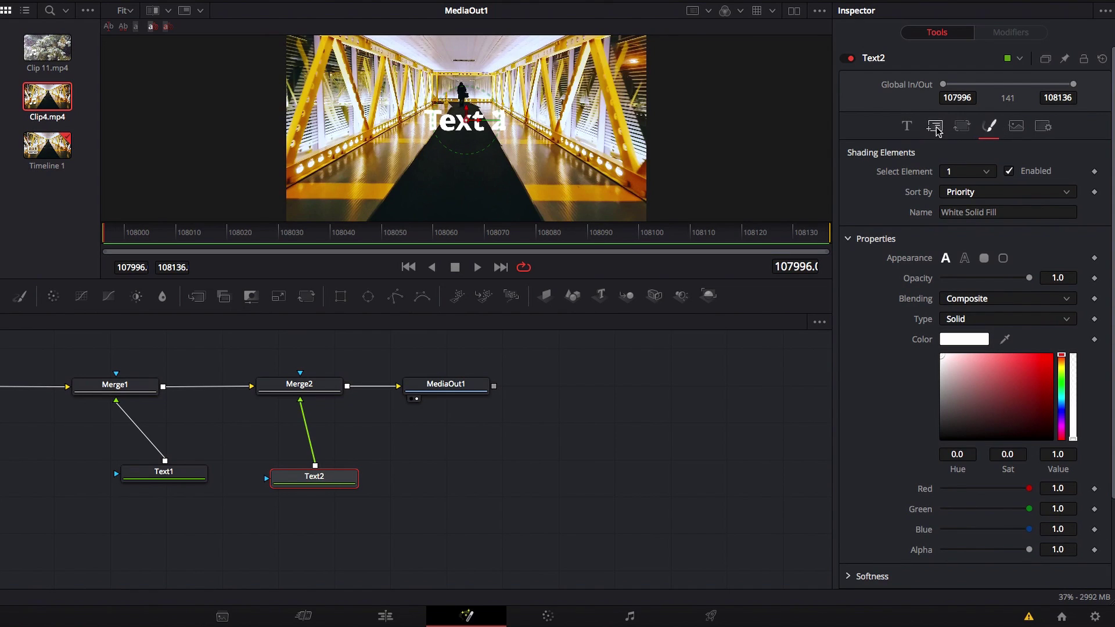
pyautogui.click(934, 126)
pyautogui.moveTo(1057, 192); pyautogui.dragTo(562, 261)
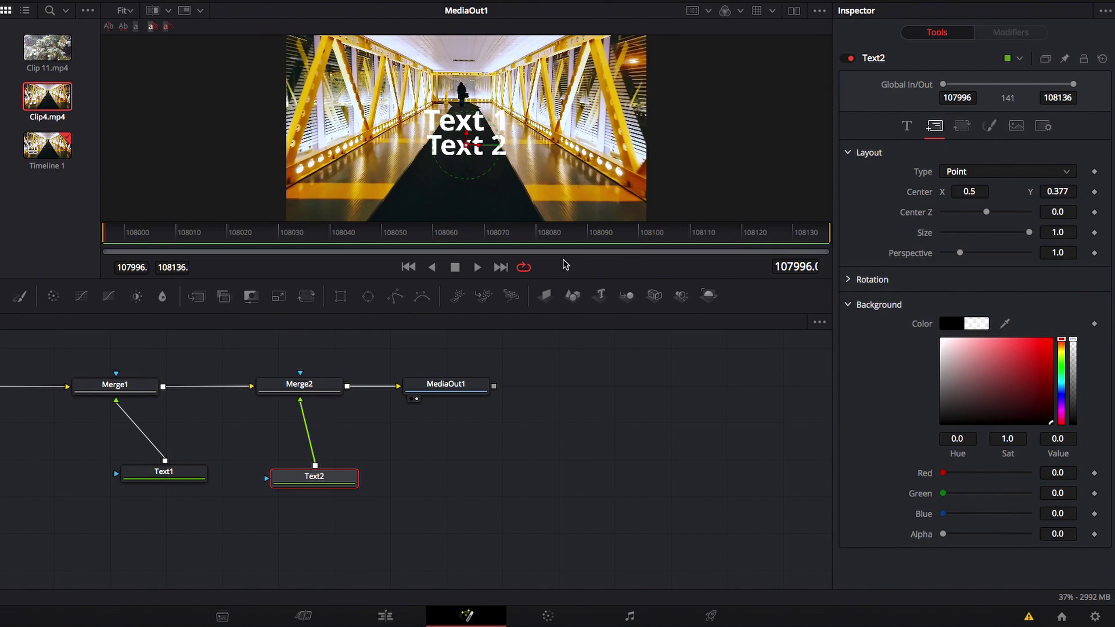
# Step: Keyframe Text 2's opacity at 1 on frame 108064 and 0 on frame 108063
pyautogui.click(454, 232)
pyautogui.click(989, 126)
pyautogui.click(1094, 279)
pyautogui.press('Left')
pyautogui.moveTo(1029, 278); pyautogui.dragTo(937, 281)
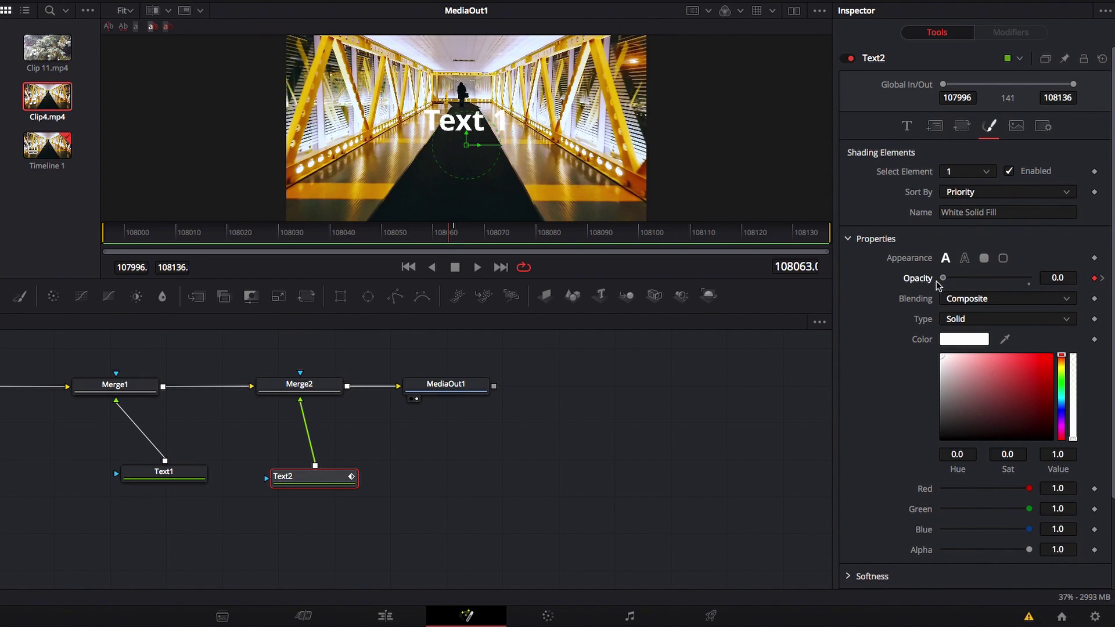
pyautogui.click(385, 616)
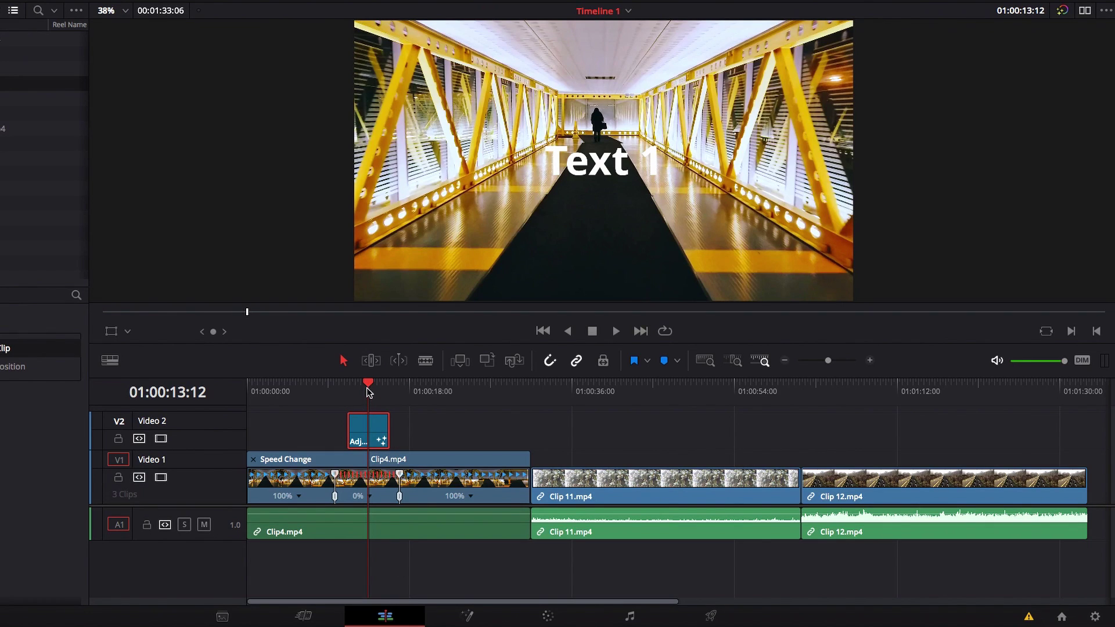
# Step: Play the timeline from just before the title to watch Text 1 appear
pyautogui.click(329, 387)
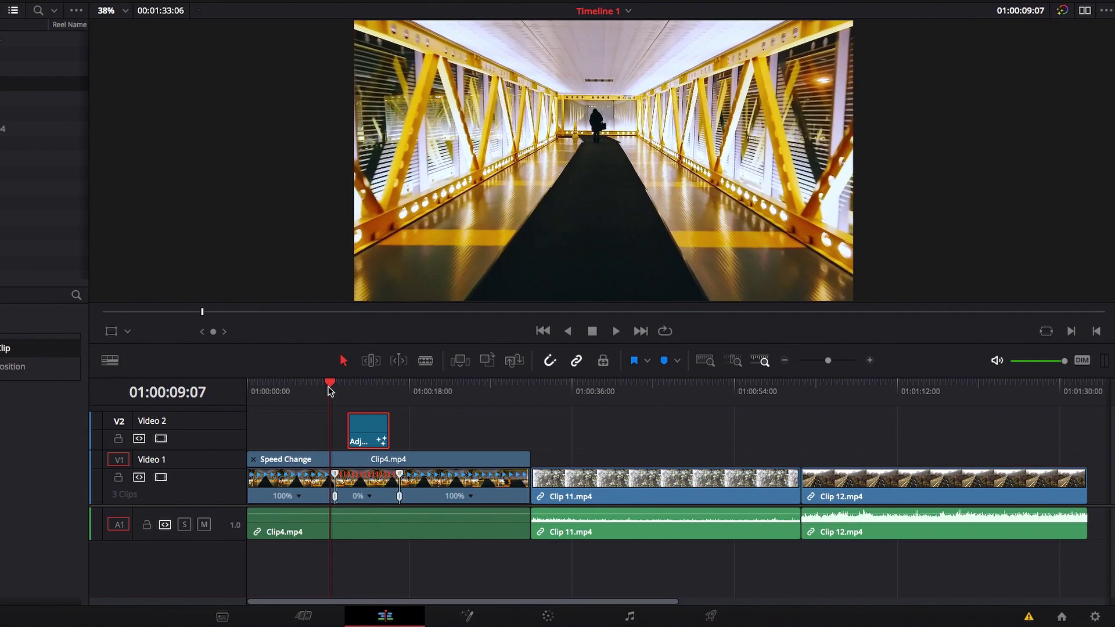
pyautogui.press('space')
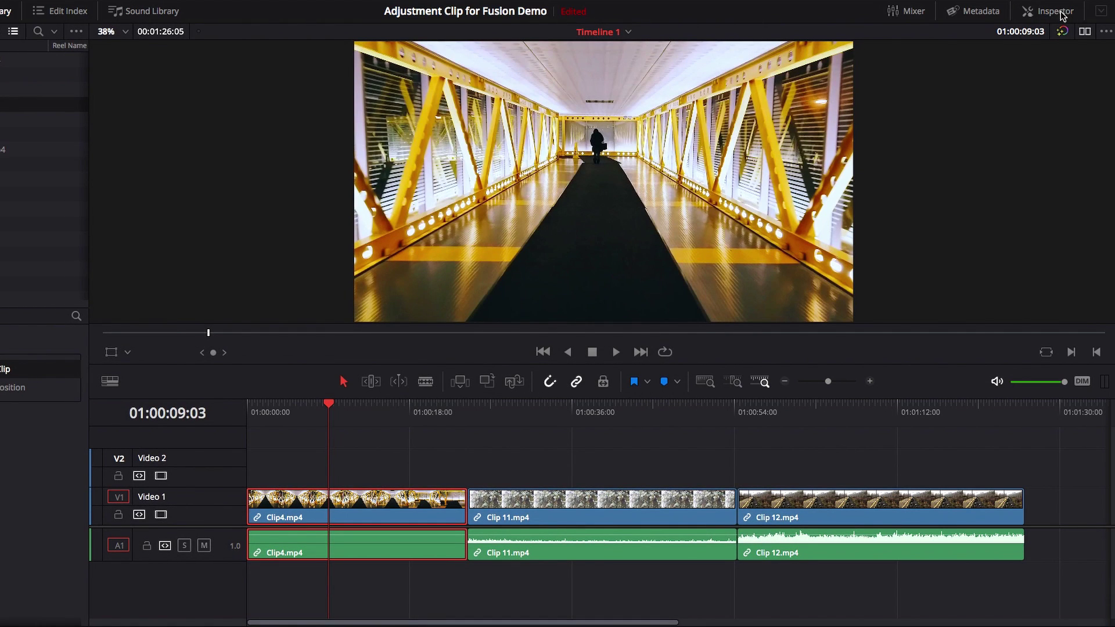
# Step: Set Clip4's Transform Zoom to 2.02 in the Inspector, then open Clip4 in Fusion
pyautogui.click(1058, 12)
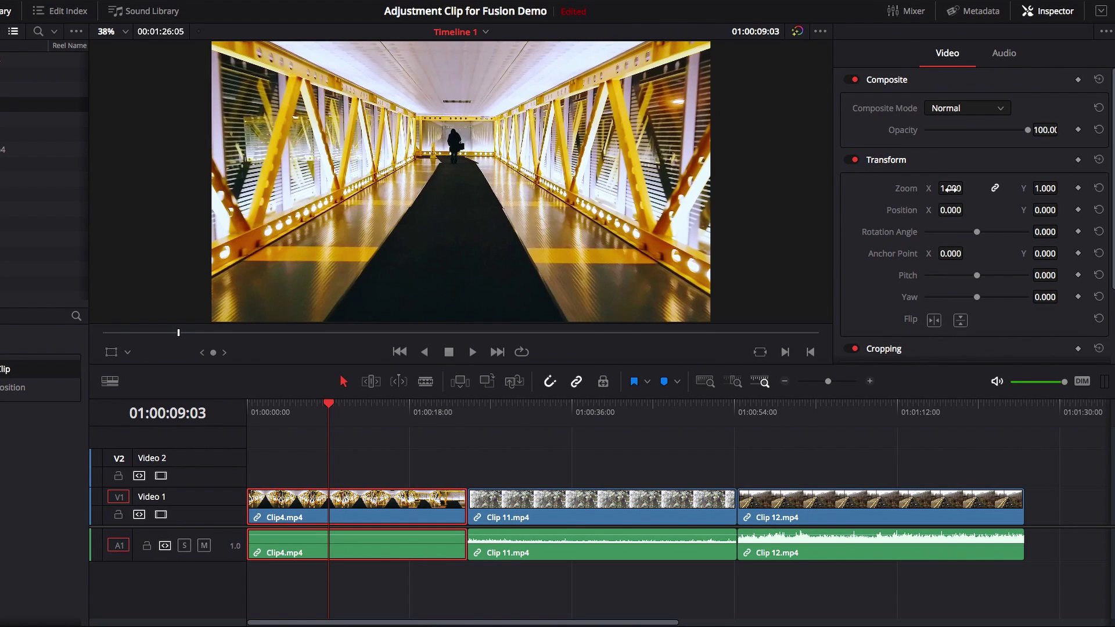
pyautogui.moveTo(953, 188)
pyautogui.mouseDown()
pyautogui.moveTo(980, 187)
pyautogui.moveTo(950, 188)
pyautogui.moveTo(967, 186)
pyautogui.mouseUp()
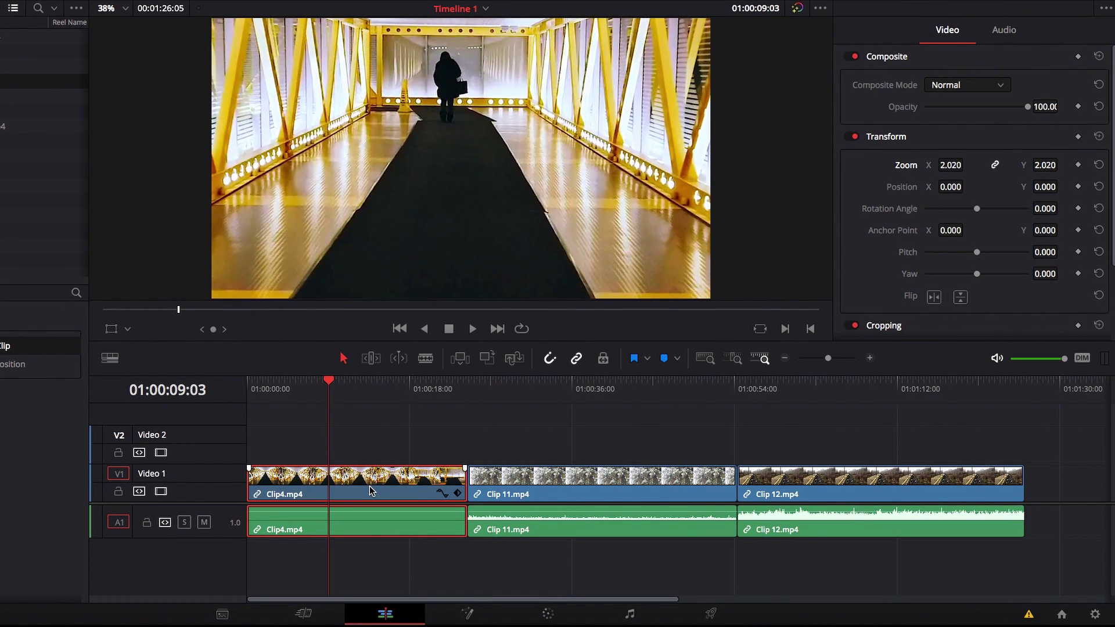
pyautogui.click(468, 613)
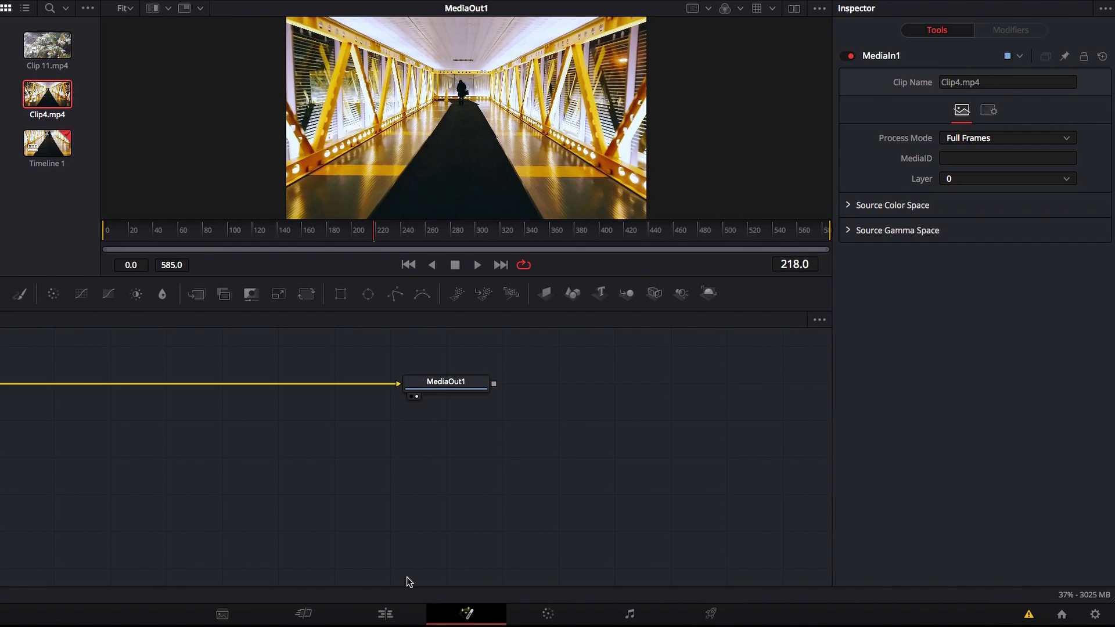
# Step: Merge a 'Text' title over Clip4 at size 0.1181, positioned lower in the frame
pyautogui.moveTo(600, 293); pyautogui.dragTo(158, 455)
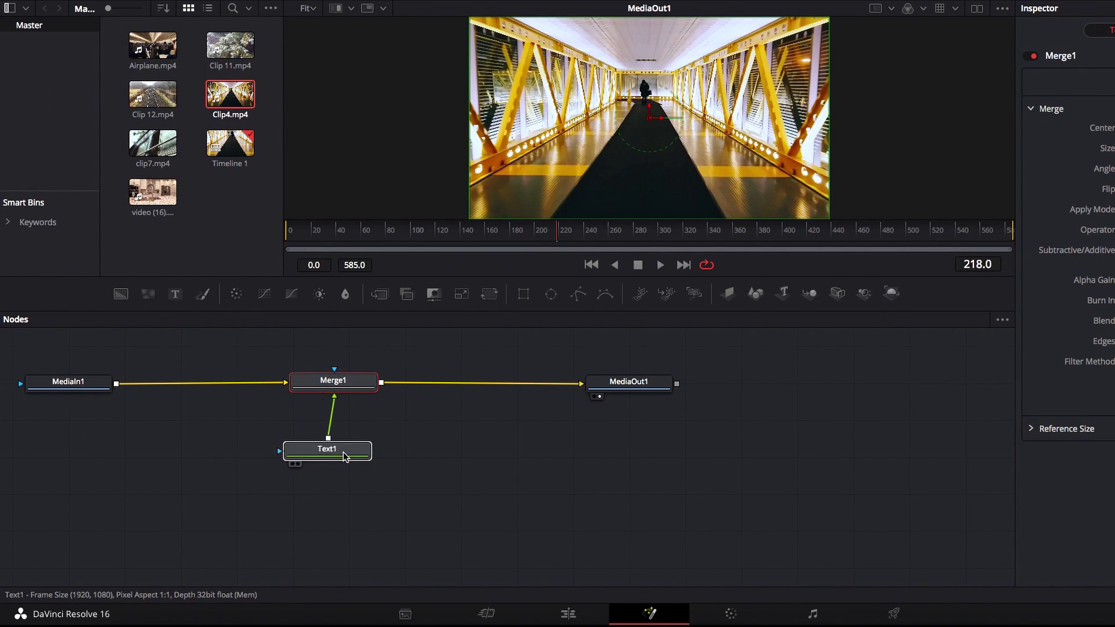
pyautogui.click(998, 194)
pyautogui.write('Text')
pyautogui.moveTo(957, 334); pyautogui.dragTo(964, 334)
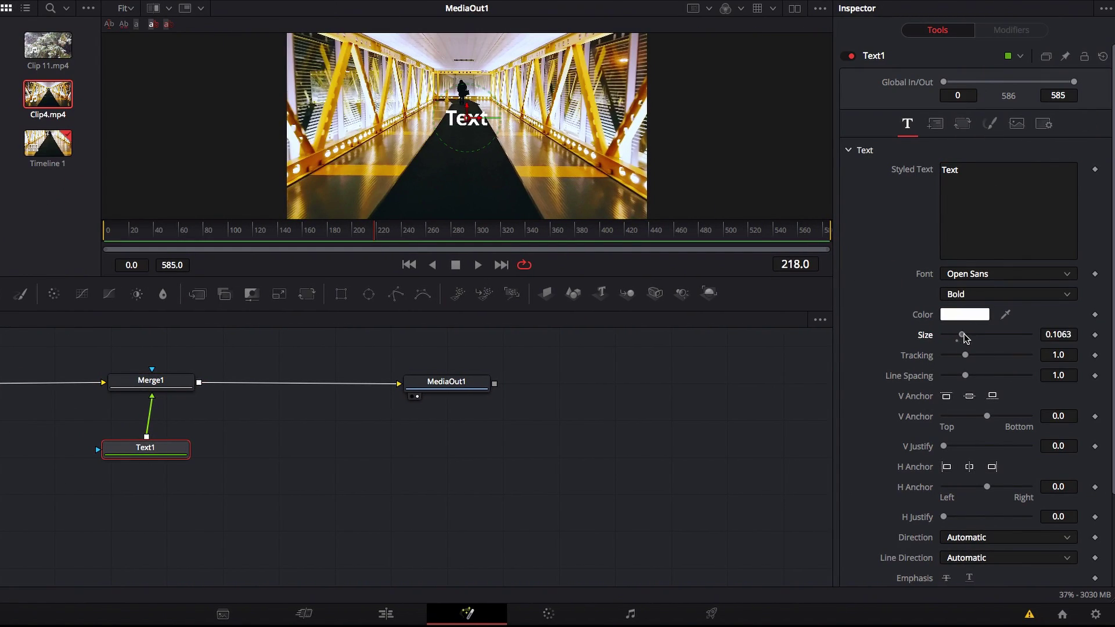
pyautogui.moveTo(467, 119); pyautogui.dragTo(464, 135)
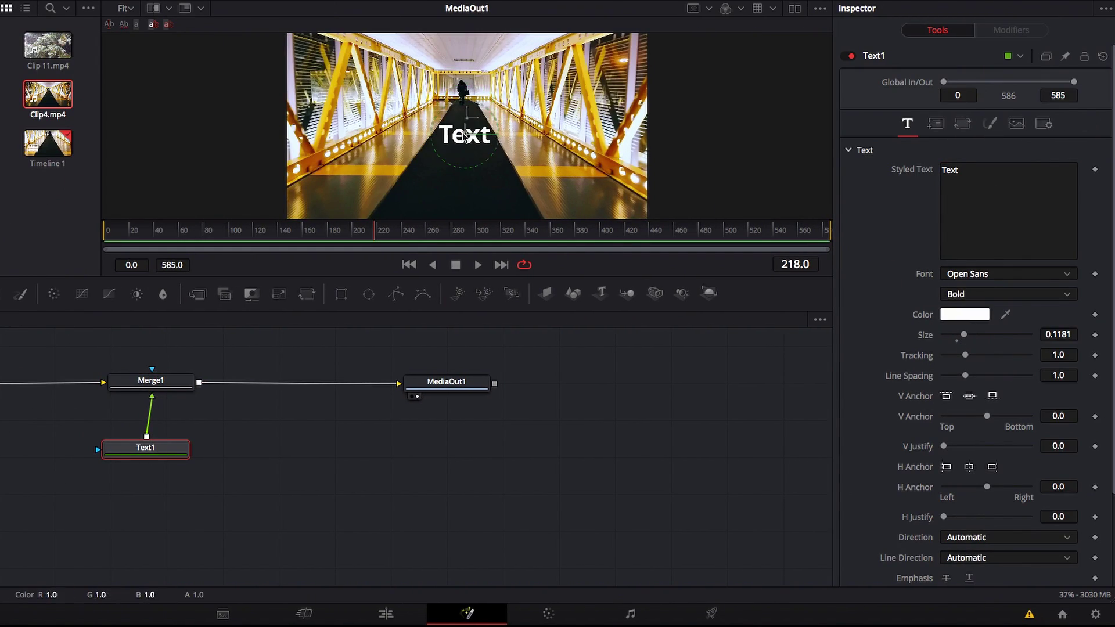
pyautogui.click(394, 614)
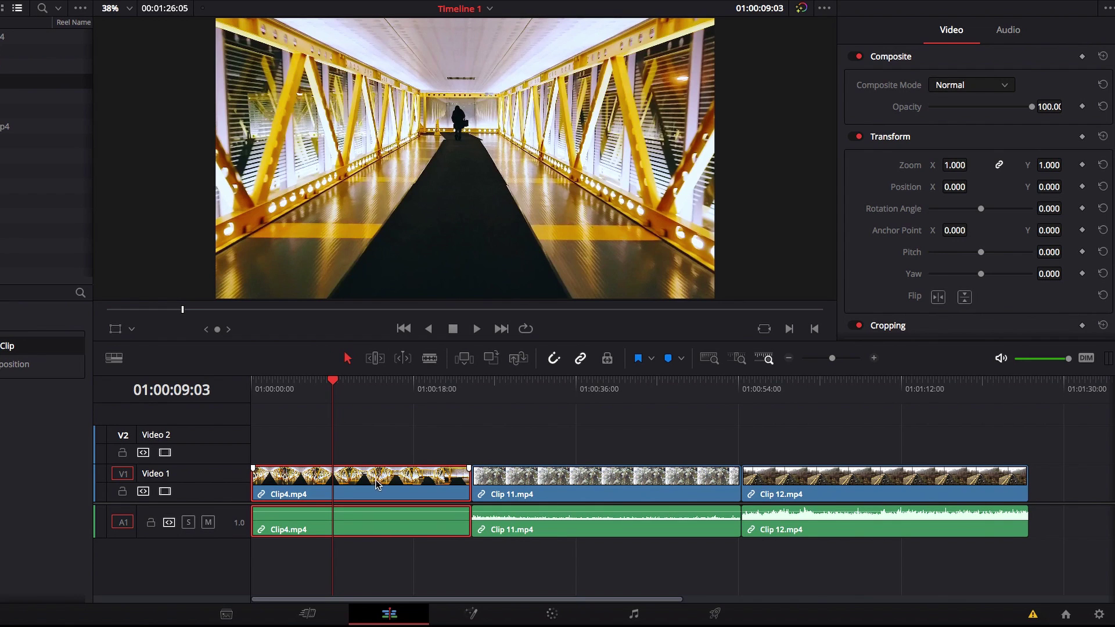
# Step: Drag Clip4's Inspector Transform Zoom up to 1.84
pyautogui.moveTo(955, 165); pyautogui.dragTo(975, 165)
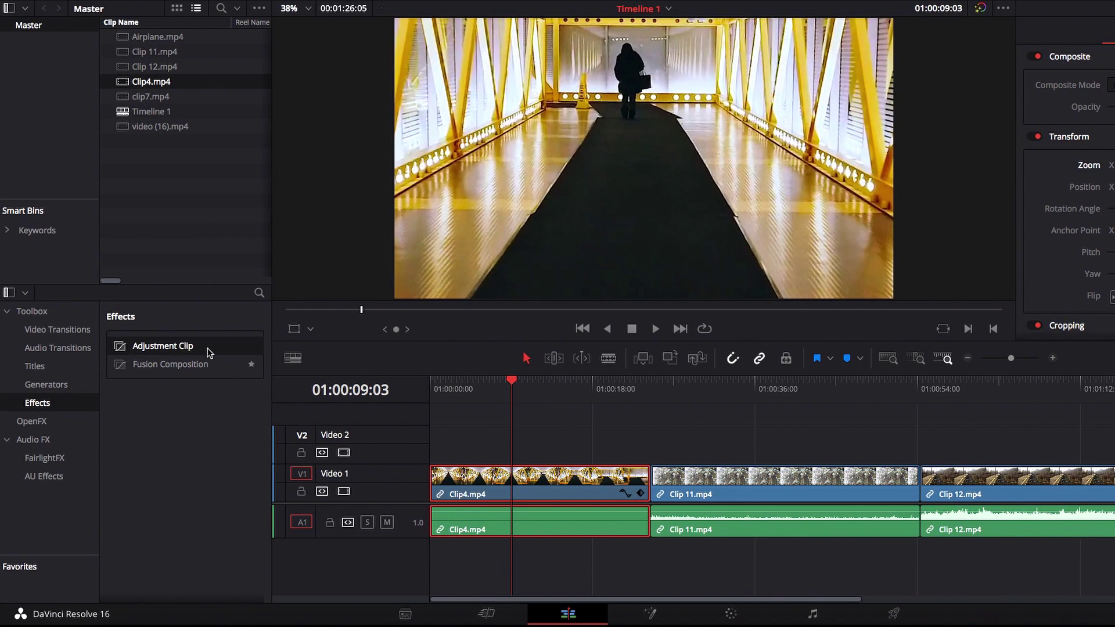
# Step: Drop an Adjustment Clip onto Video 2 above Clip4 and open its composition in Fusion
pyautogui.moveTo(177, 348); pyautogui.dragTo(535, 444)
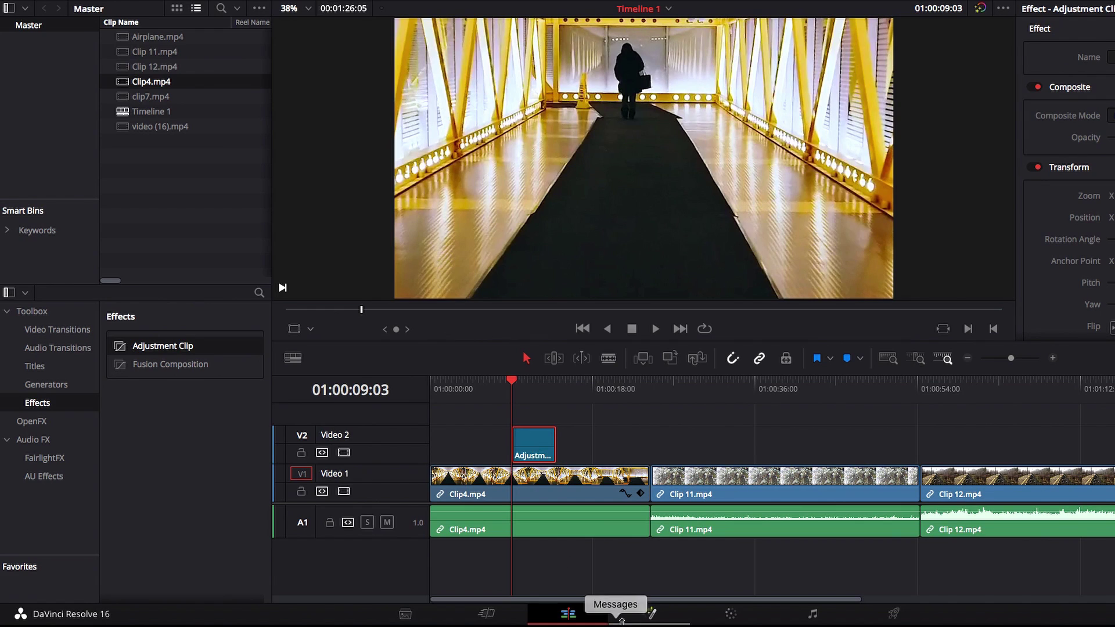
pyautogui.click(651, 614)
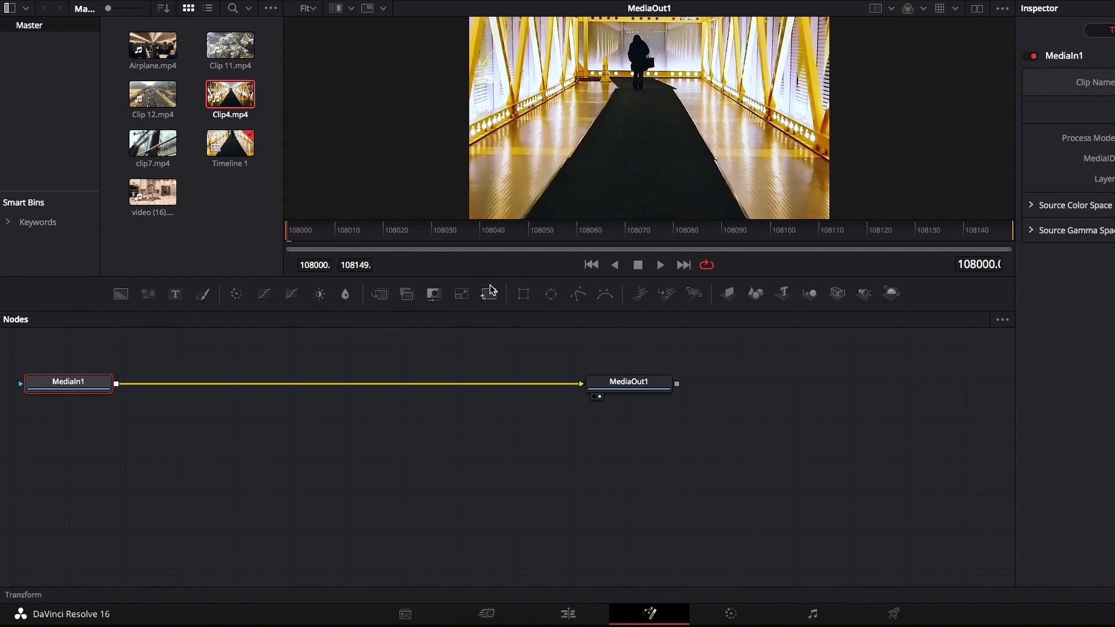
pyautogui.moveTo(531, 276); pyautogui.dragTo(540, 325)
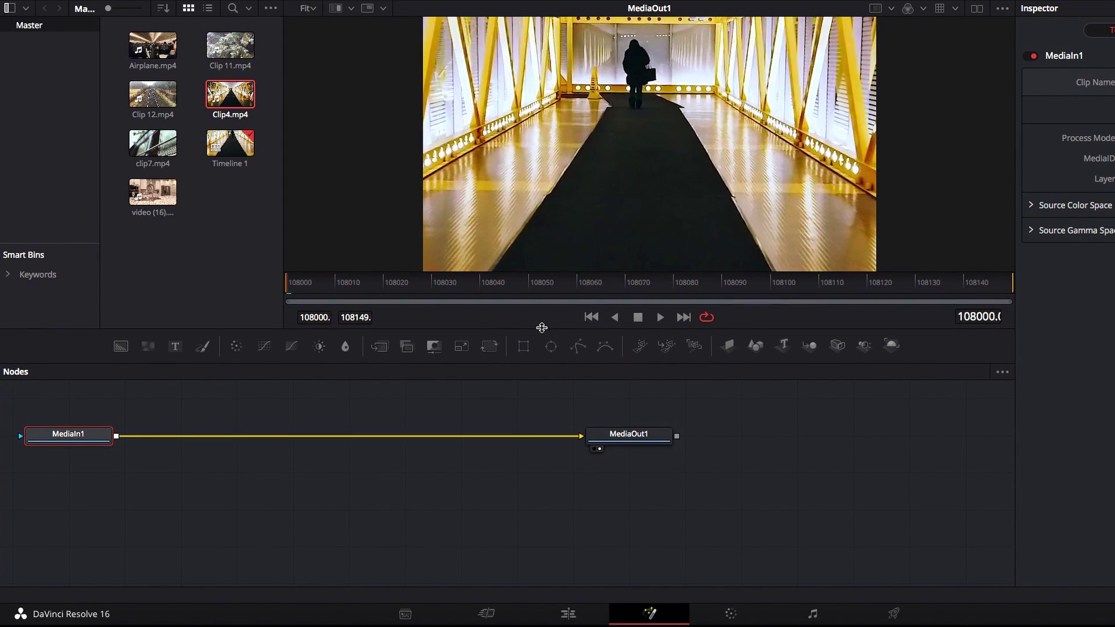
pyautogui.click(569, 614)
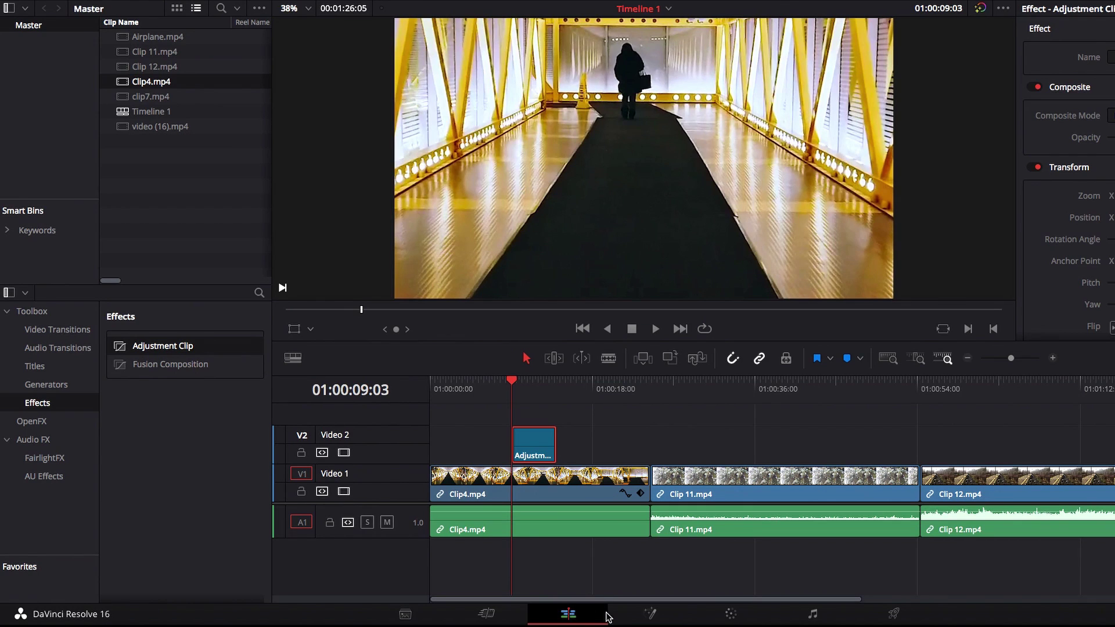
pyautogui.click(651, 614)
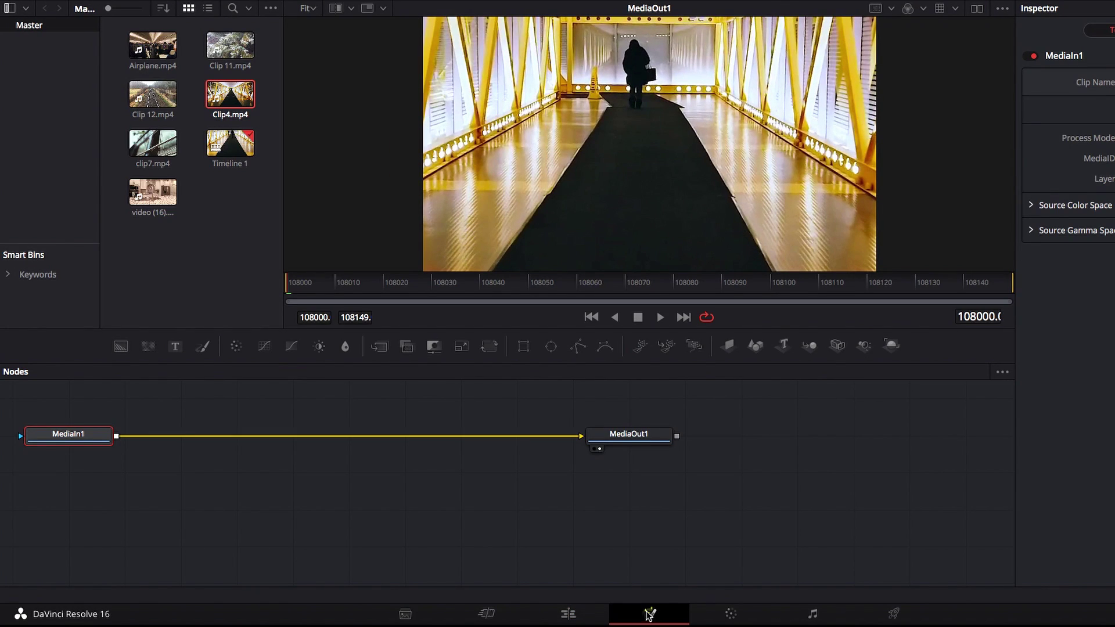
pyautogui.click(569, 614)
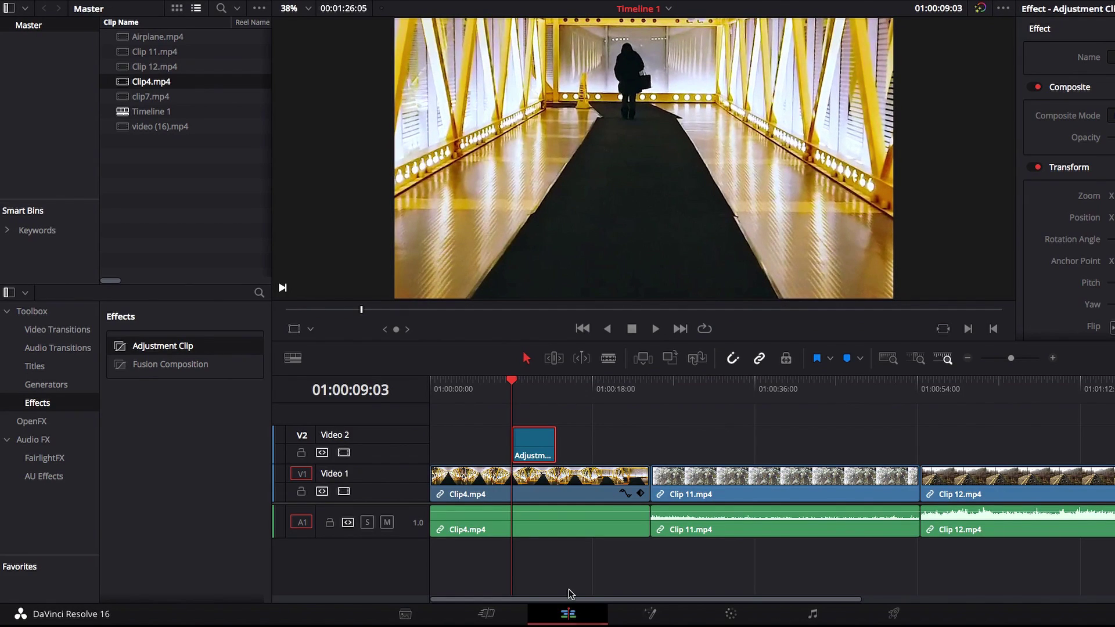
pyautogui.click(649, 613)
# Step: Merge a 'Text' title at size 0.0984 over the adjustment clip, then select it on Video 2
pyautogui.moveTo(177, 353); pyautogui.dragTo(320, 441)
pyautogui.moveTo(129, 478); pyautogui.dragTo(352, 515)
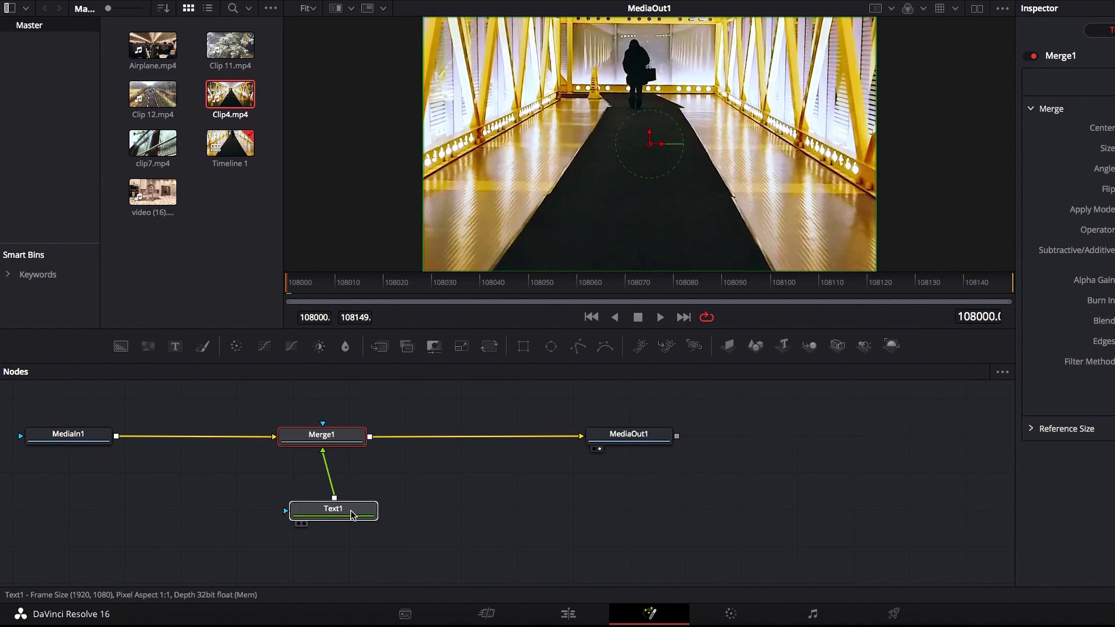
pyautogui.click(351, 515)
pyautogui.click(1004, 209)
pyautogui.write('Text')
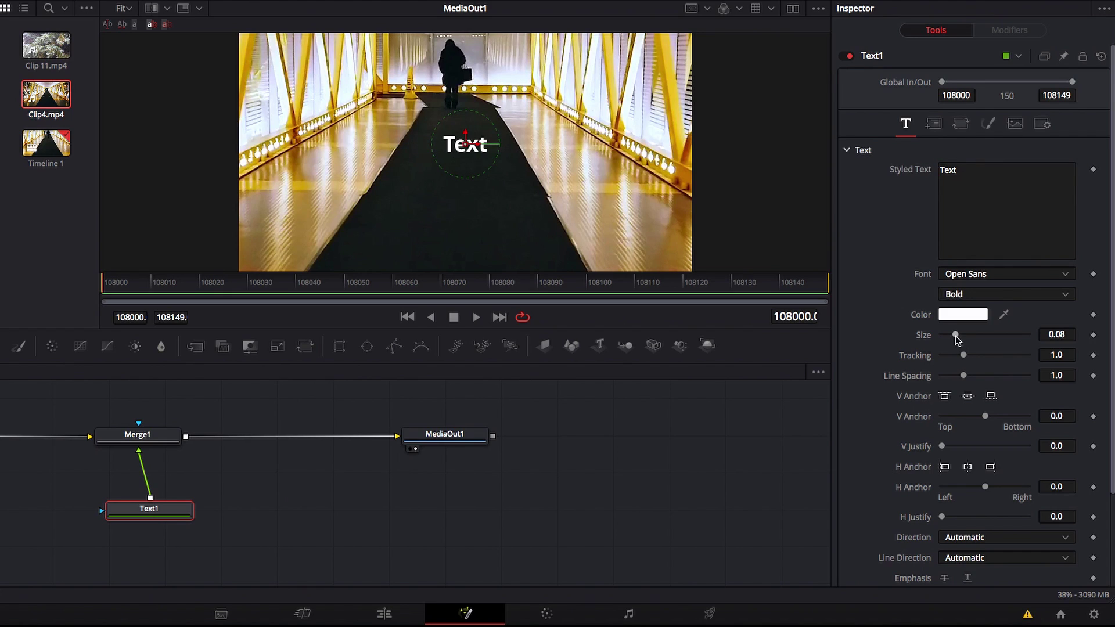
pyautogui.moveTo(955, 335); pyautogui.dragTo(959, 336)
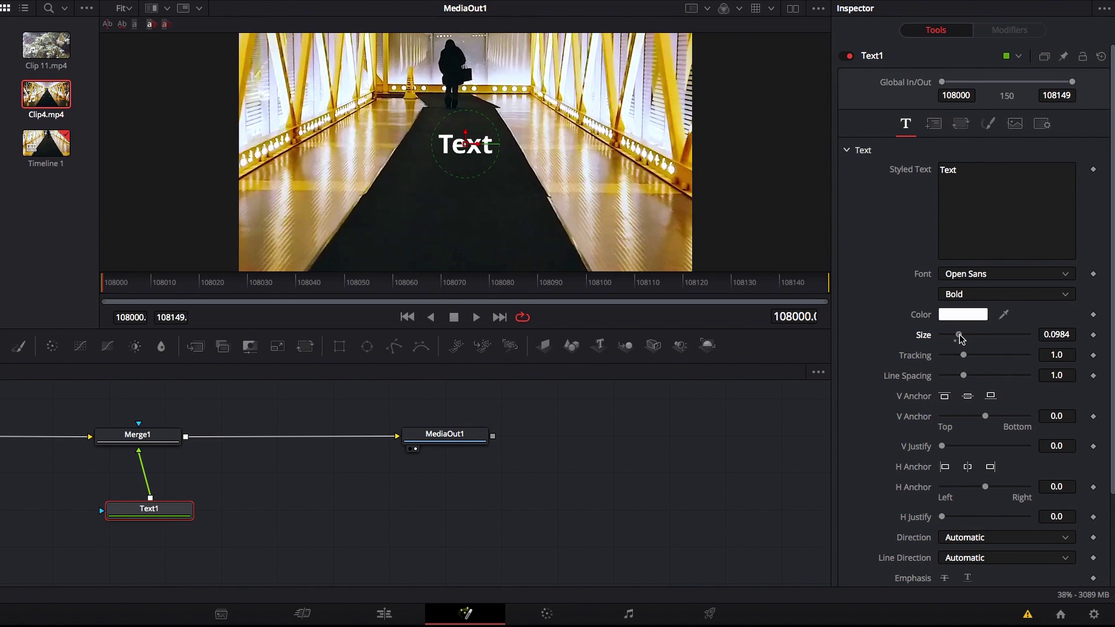
pyautogui.click(384, 614)
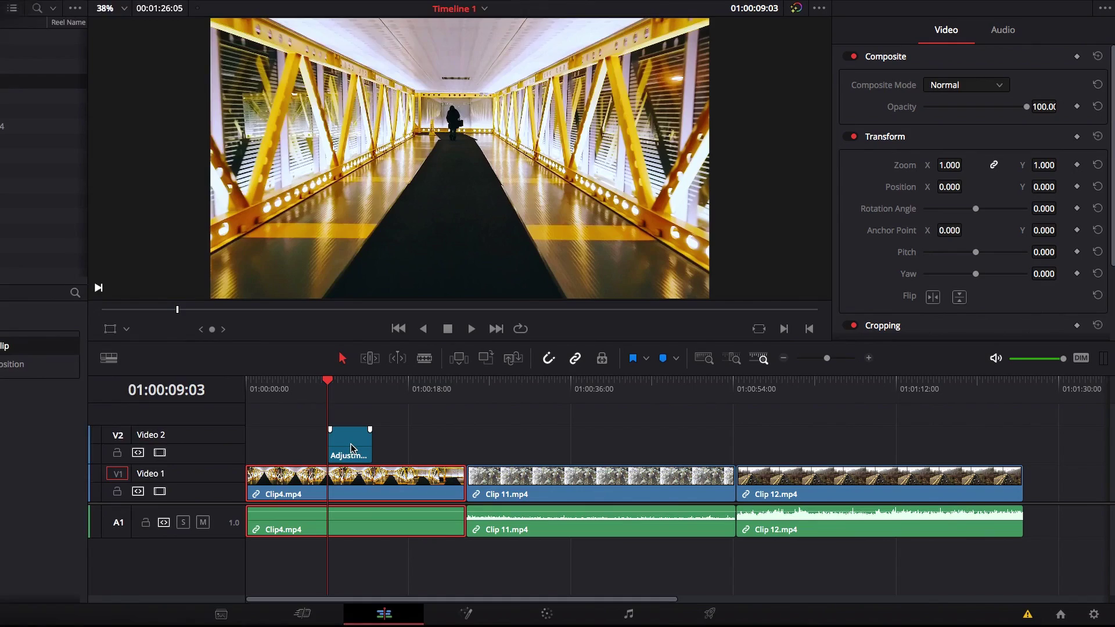
pyautogui.click(351, 449)
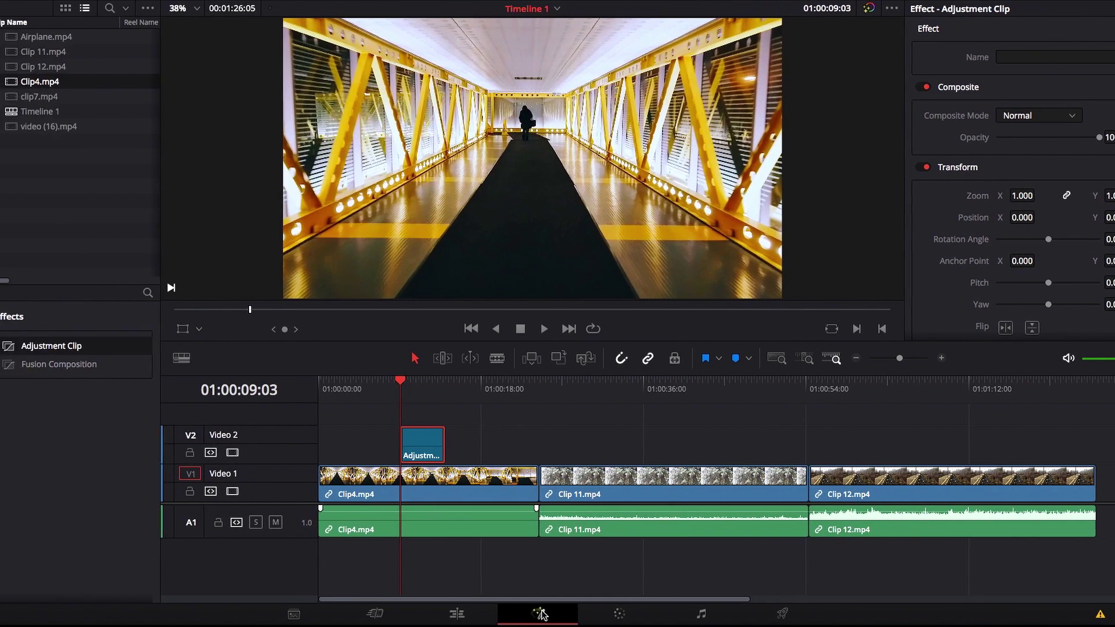
# Step: Open the clip's Fusion composition, spanning frames 108000 to 108149
pyautogui.click(648, 613)
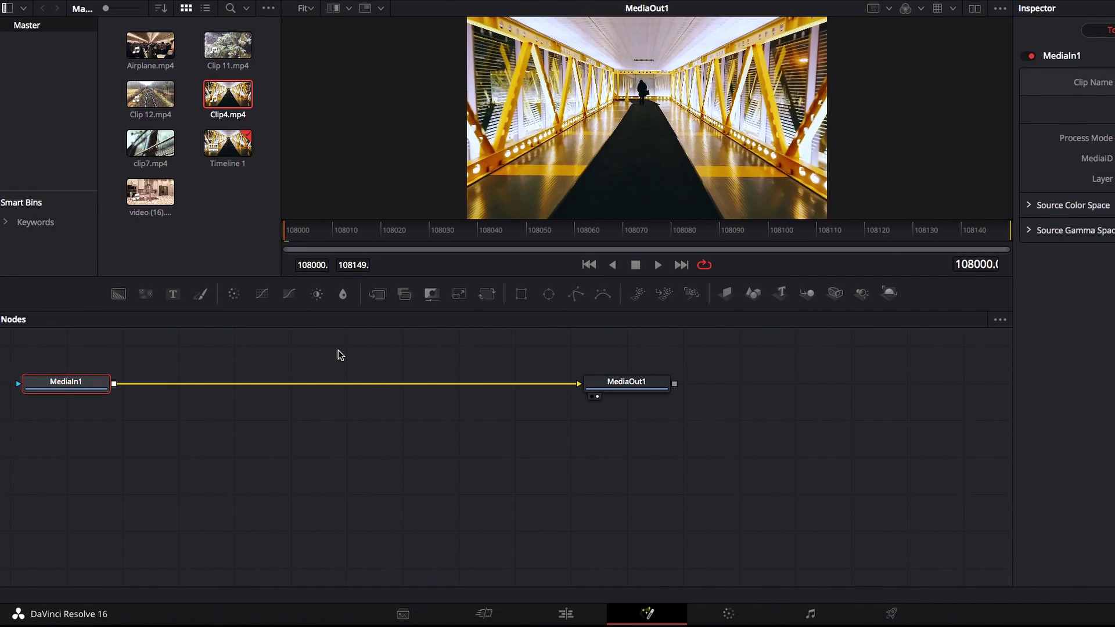
# Step: Delete the existing adjustment clip from Video 2 on the Edit timeline
pyautogui.click(566, 614)
pyautogui.moveTo(522, 442)
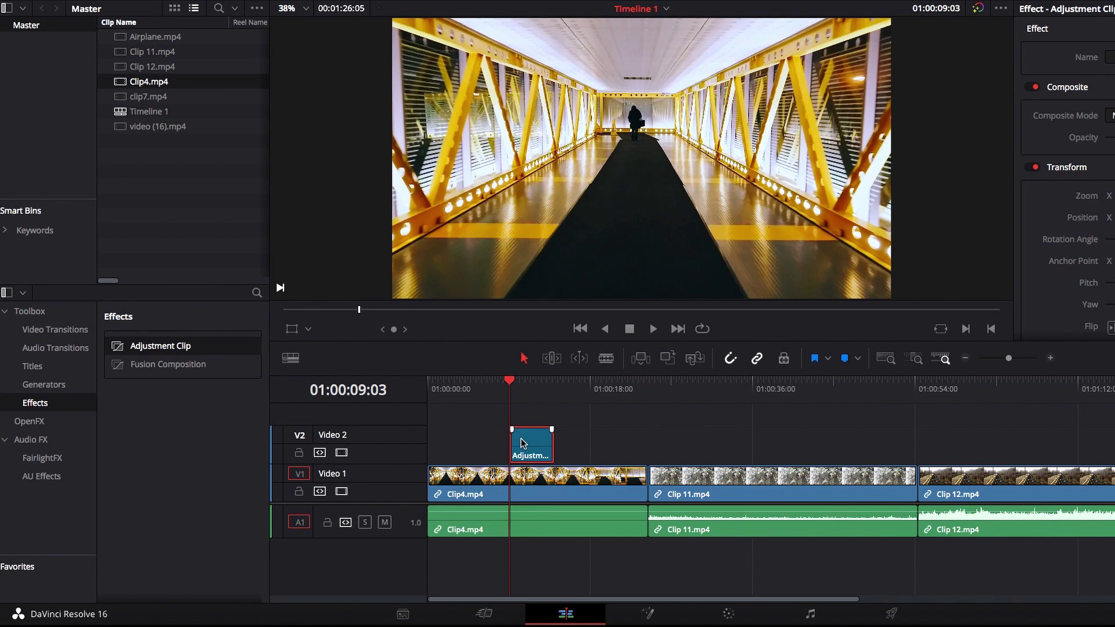
pyautogui.press('Delete')
# Step: Check Clip4.mp4 in Fusion, then place a new adjustment clip on Video 2 above it
pyautogui.click(537, 498)
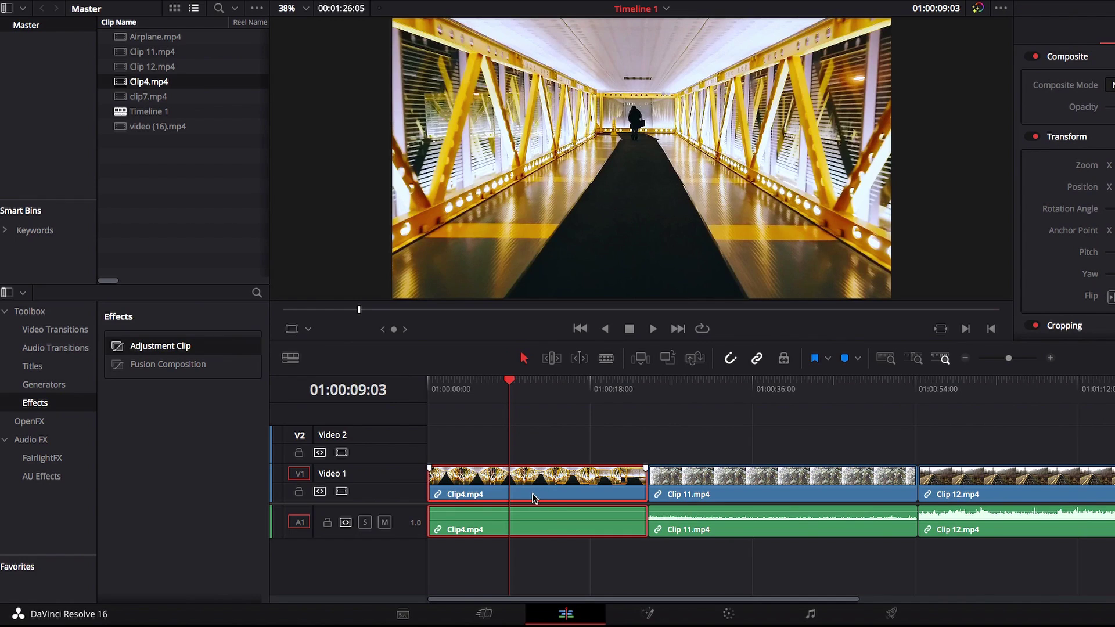
pyautogui.click(646, 613)
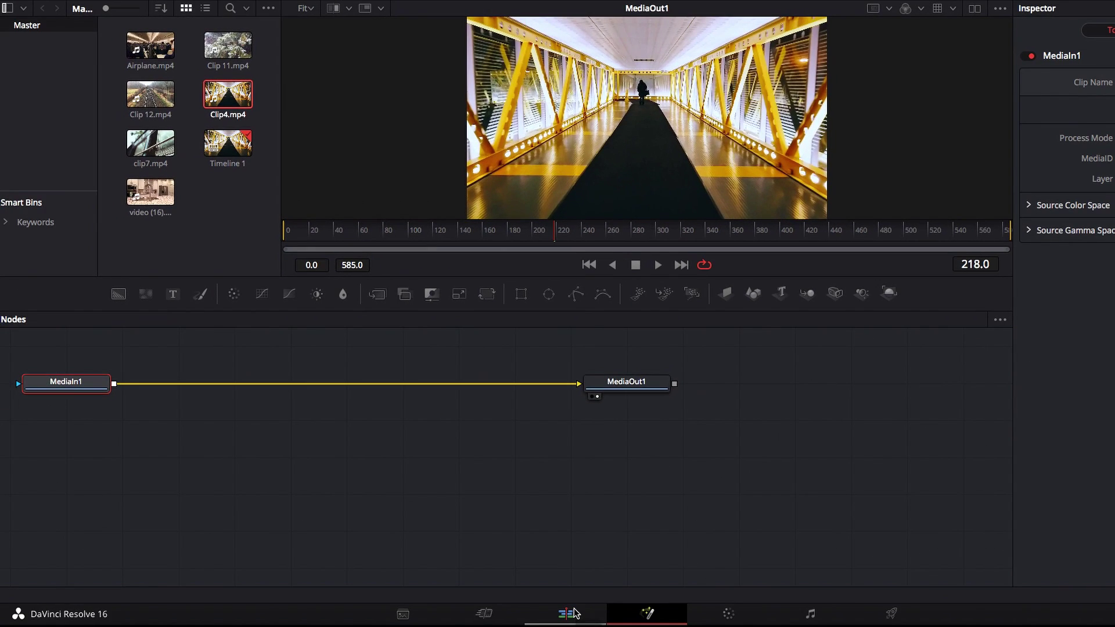
pyautogui.click(573, 613)
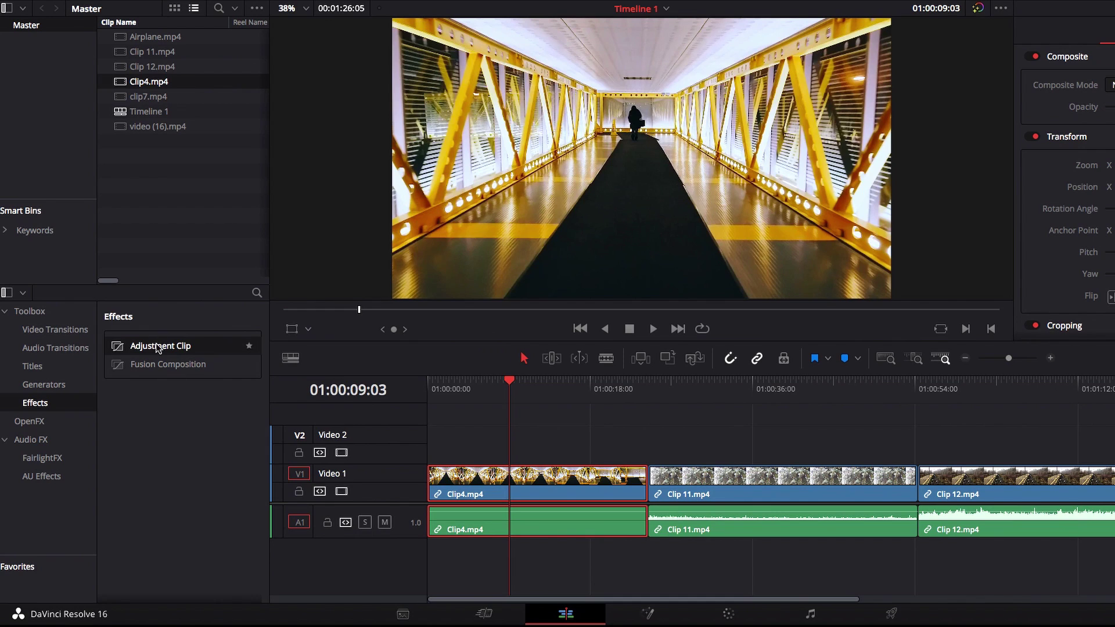
pyautogui.moveTo(155, 348); pyautogui.dragTo(534, 441)
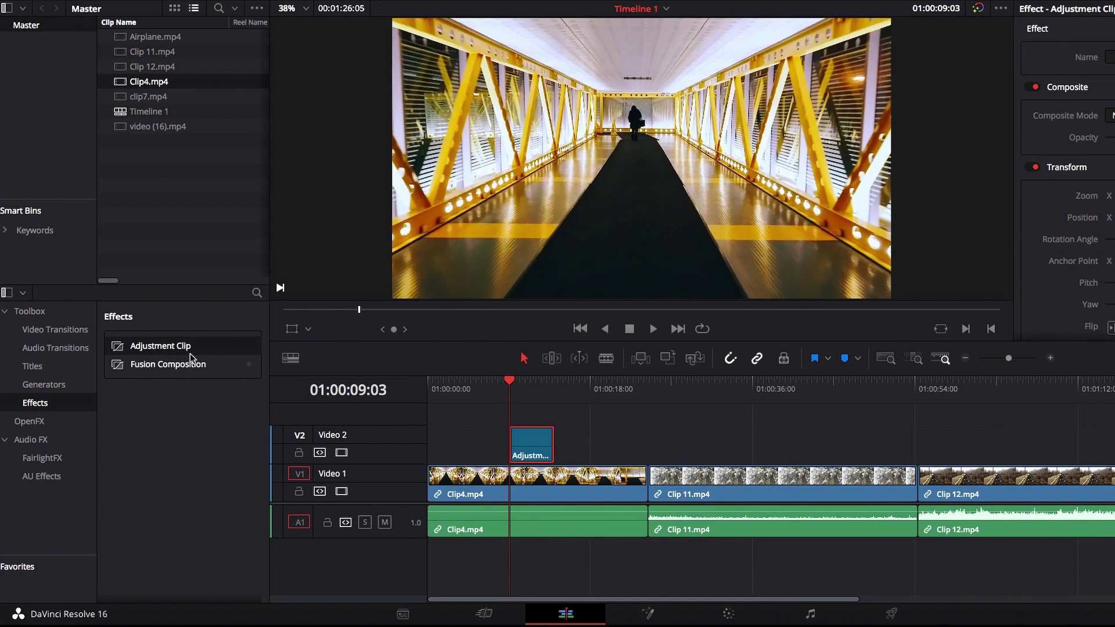
# Step: Add an adjustment clip on Video 2 reaching Clip 11's end and open it in Fusion (frames 108000–108149)
pyautogui.moveTo(170, 347); pyautogui.dragTo(915, 445)
pyautogui.click(652, 388)
pyautogui.click(706, 440)
pyautogui.click(646, 614)
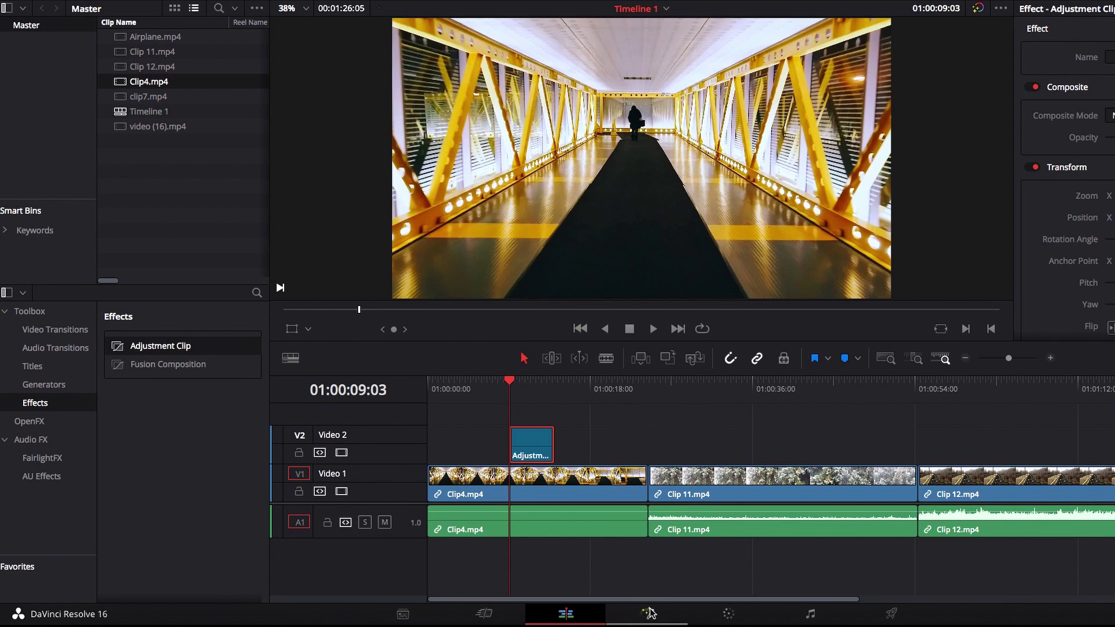
pyautogui.click(648, 612)
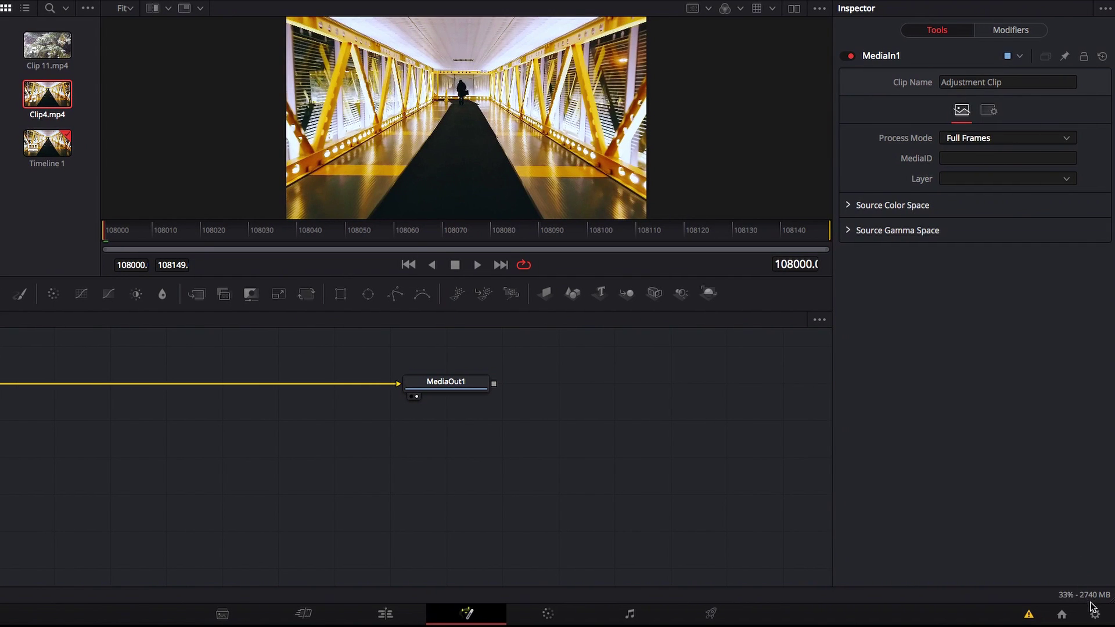
# Step: Check the project frame rate, view Fusion frame 108030, then return to Edit at 01:00:09:03
pyautogui.click(1095, 616)
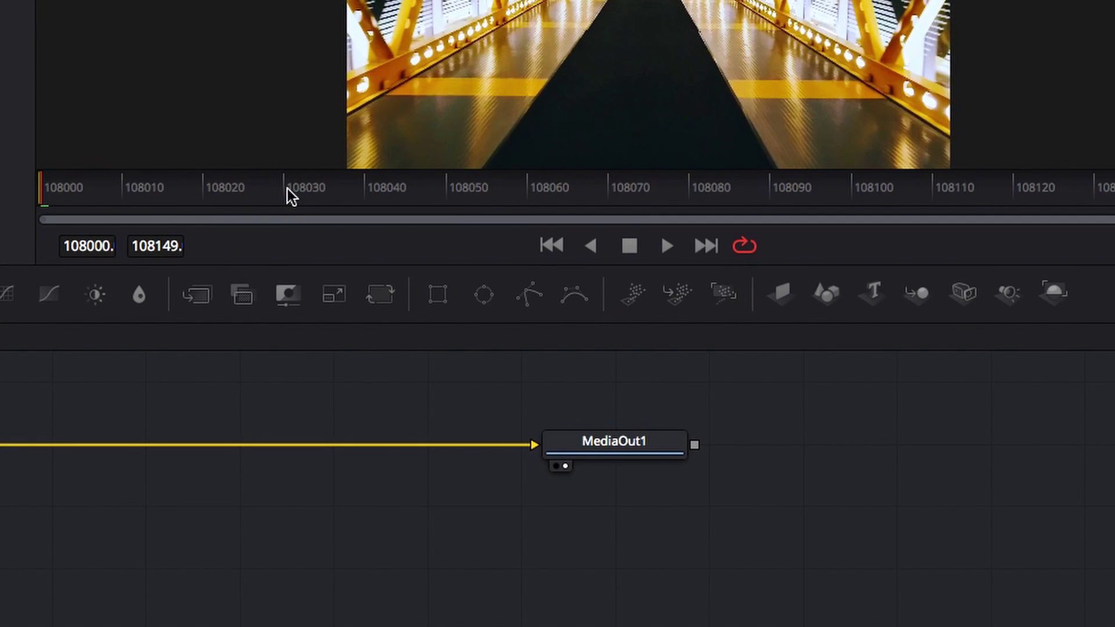
pyautogui.click(286, 191)
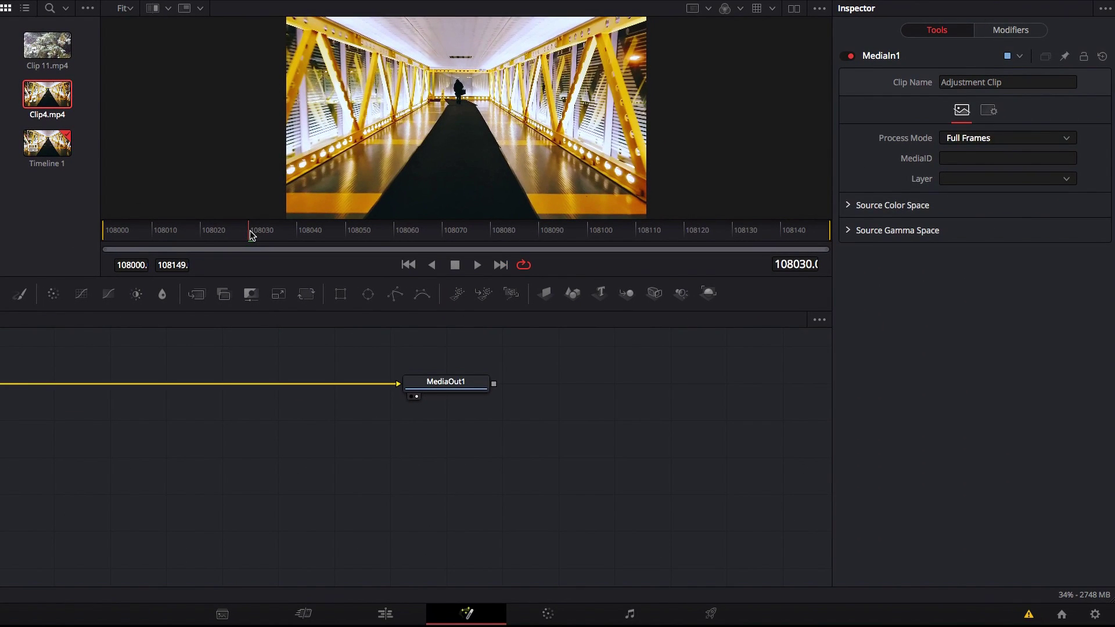
pyautogui.click(566, 614)
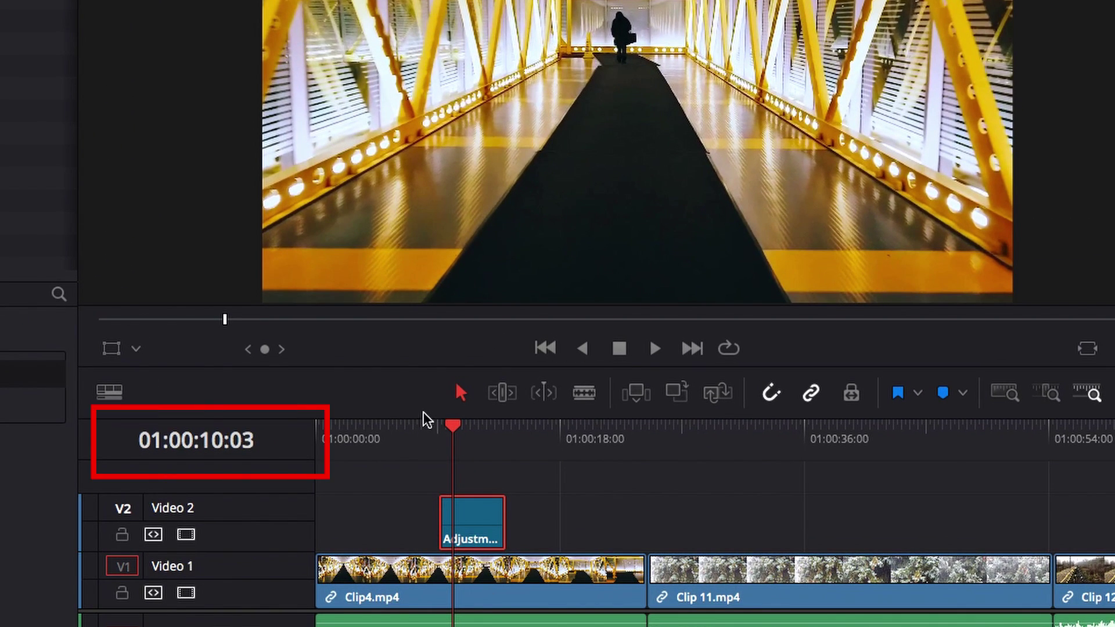
pyautogui.click(439, 430)
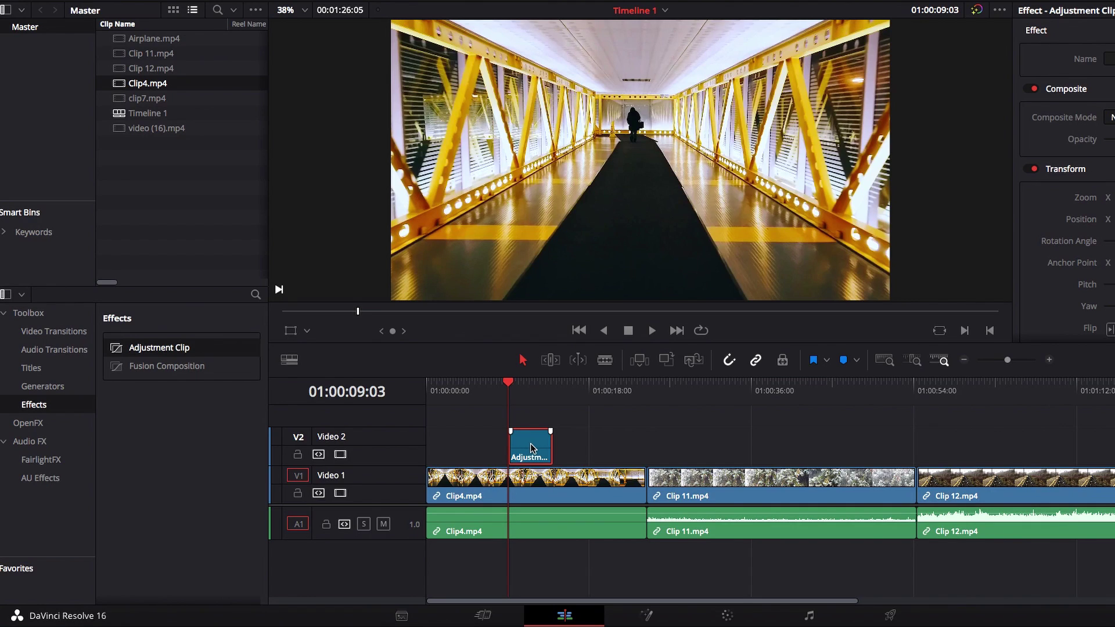
# Step: Save the adjustment clip to the Media Pool, put the pooled copy on Video 2, and open it in Fusion (frames 0–149)
pyautogui.moveTo(534, 446); pyautogui.dragTo(200, 234)
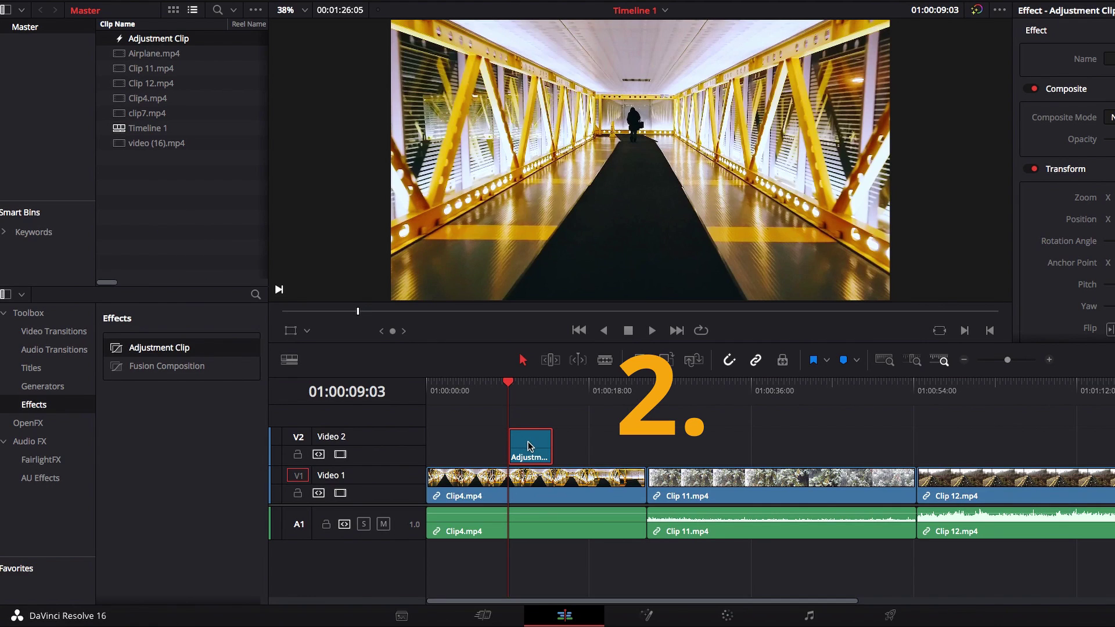
pyautogui.press('Delete')
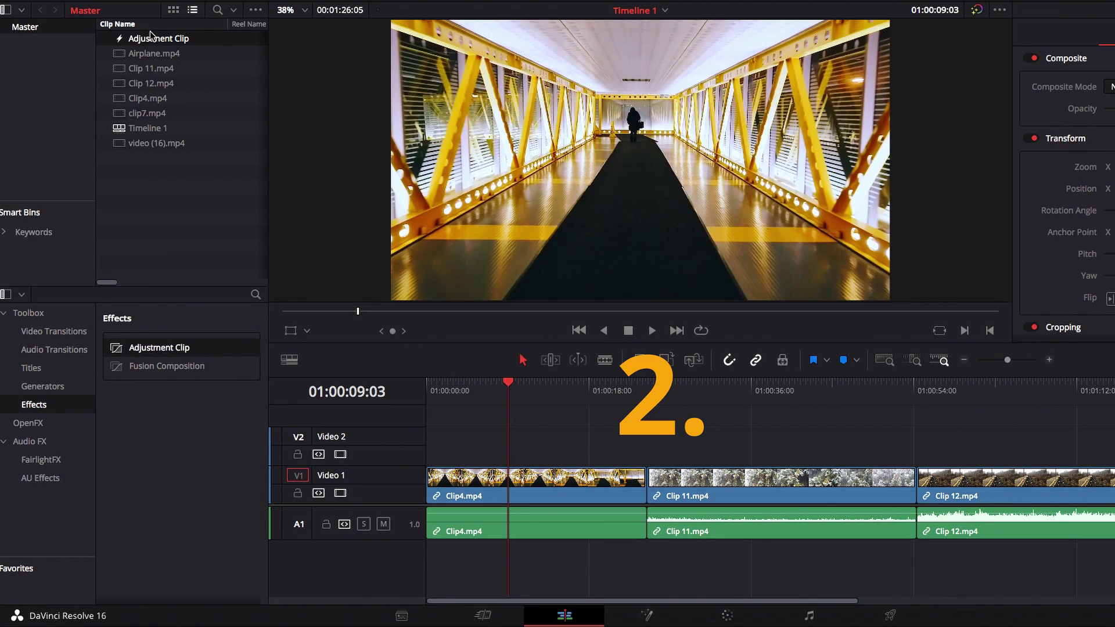
pyautogui.moveTo(150, 44); pyautogui.dragTo(510, 446)
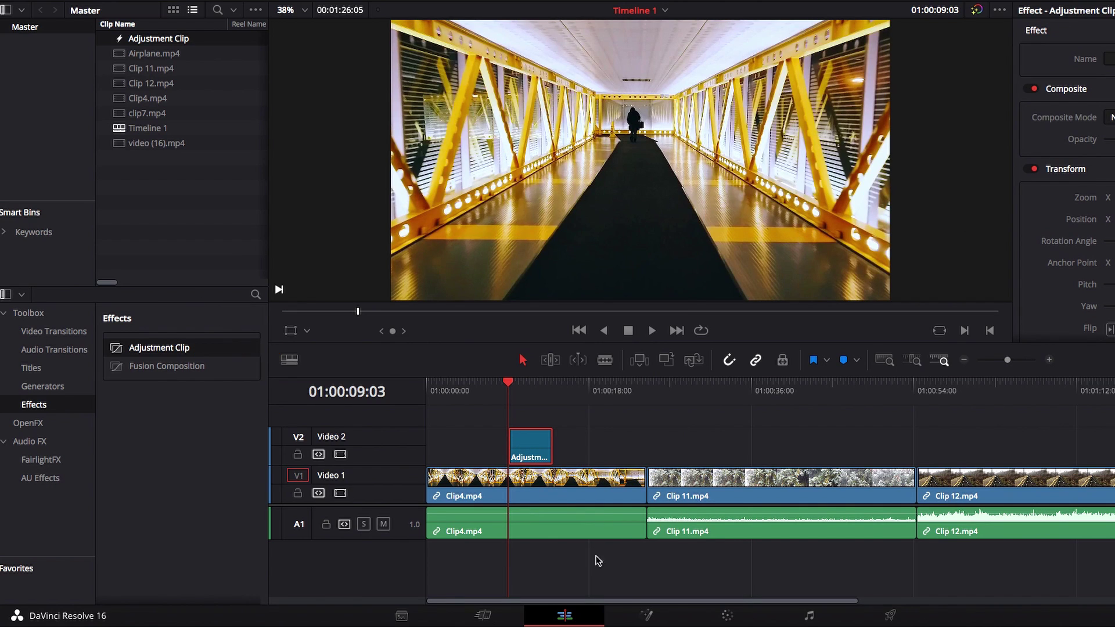
pyautogui.click(647, 615)
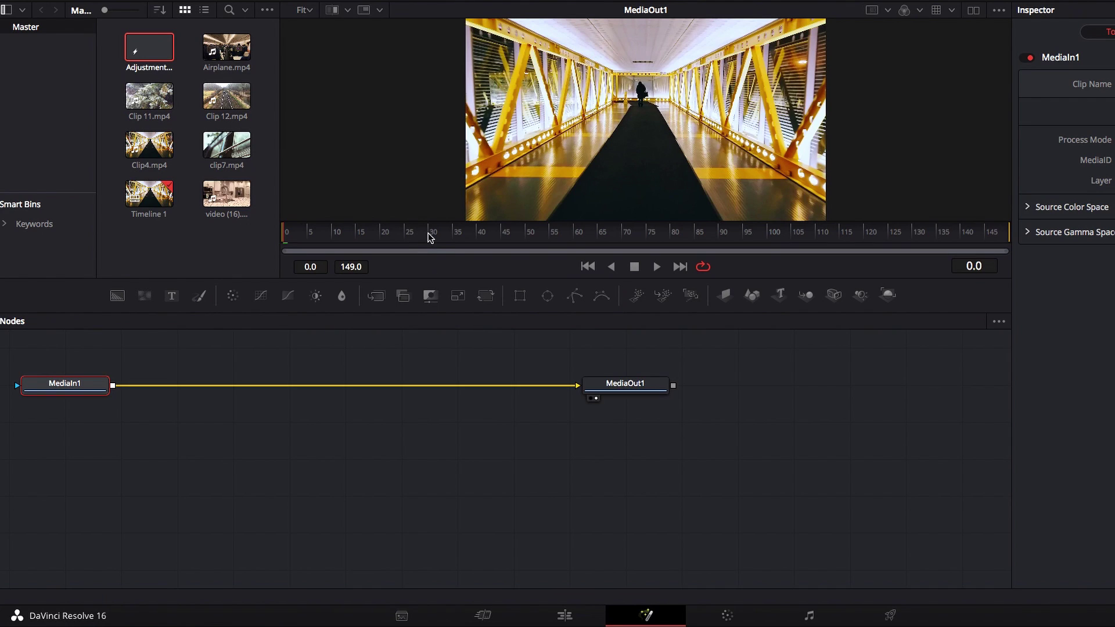
# Step: View frame 30 of the composition, then return to the Edit timeline at 01:00:09:03
pyautogui.click(428, 235)
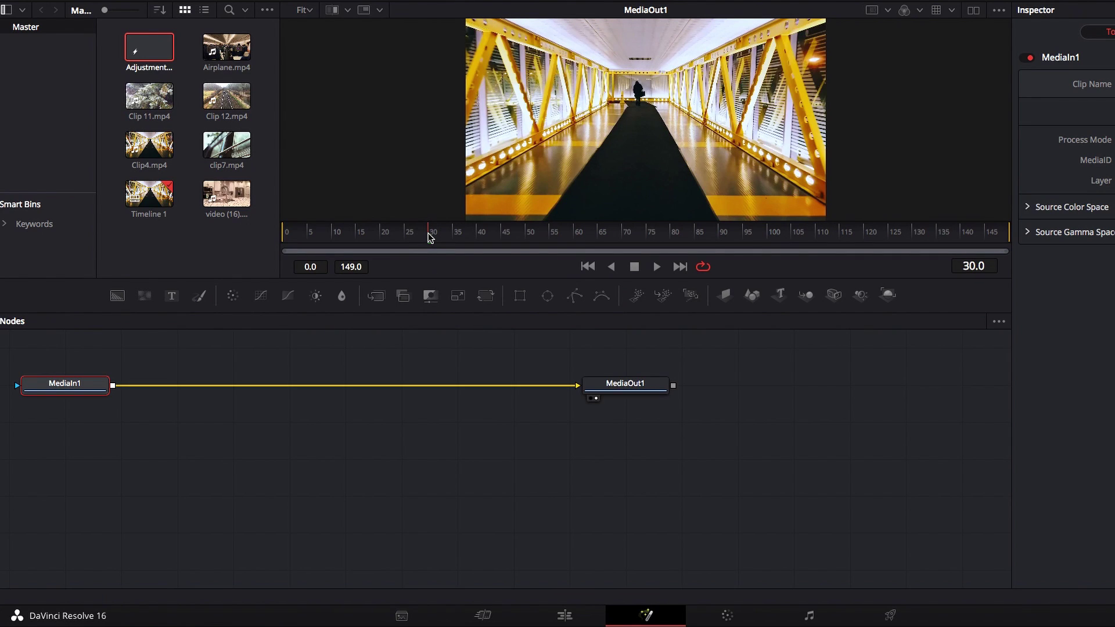
pyautogui.click(569, 615)
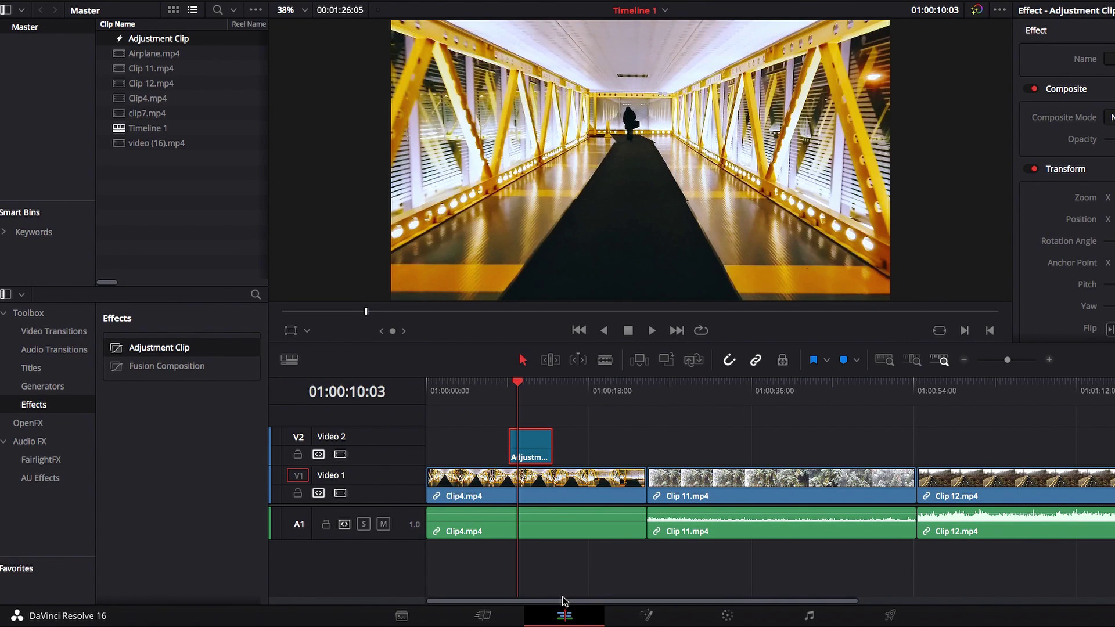
pyautogui.click(509, 385)
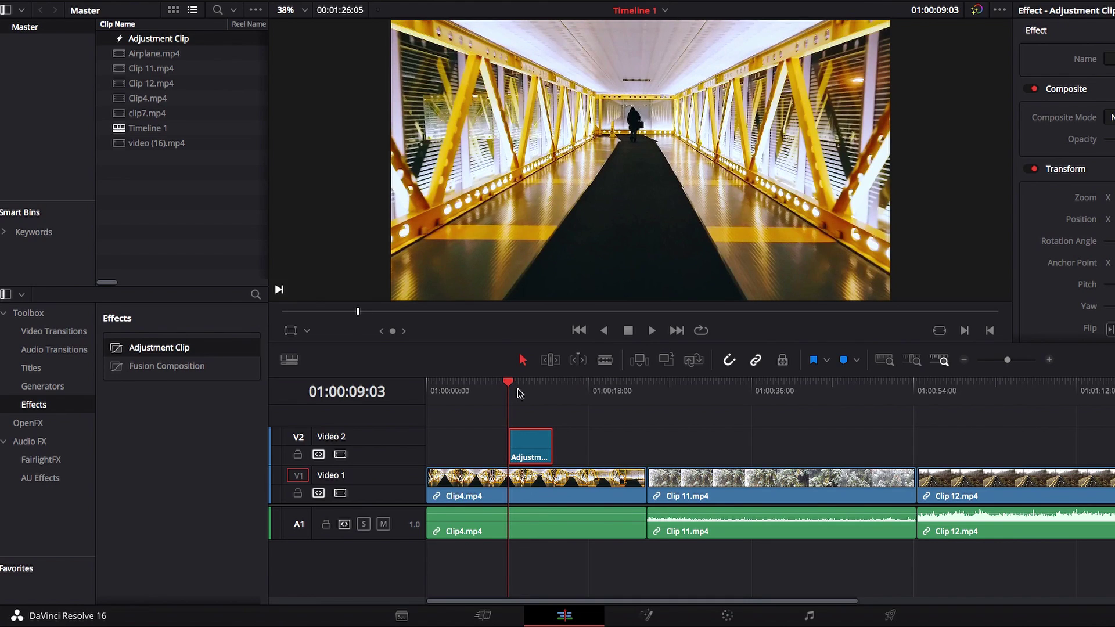